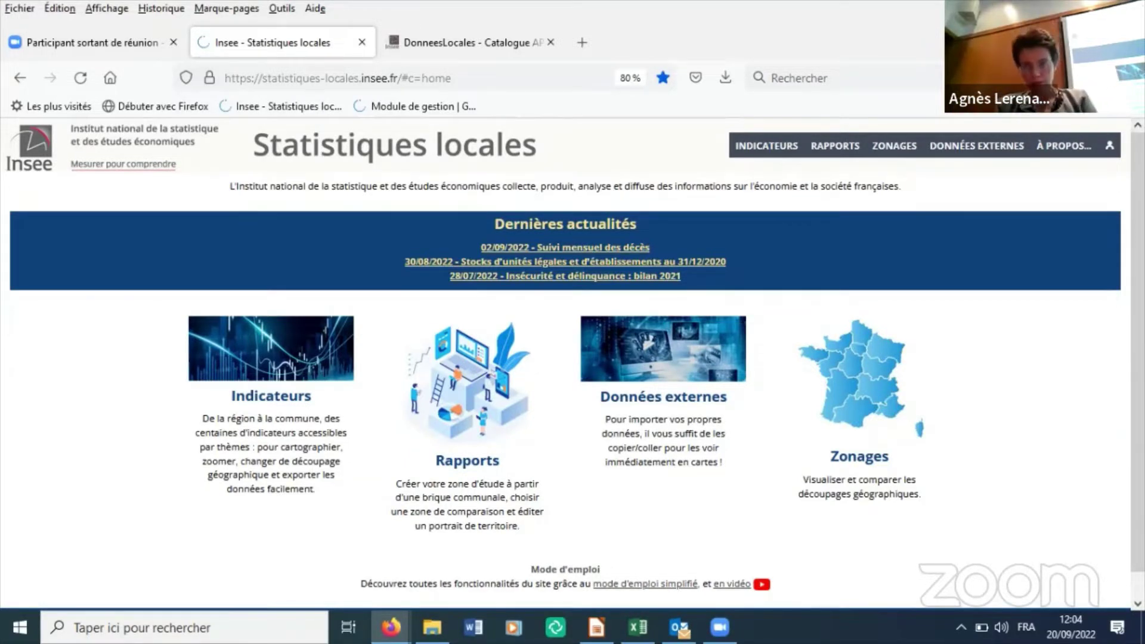
Open the Indicateurs section and remove all the previously chosen indicators from the map
click(1064, 146)
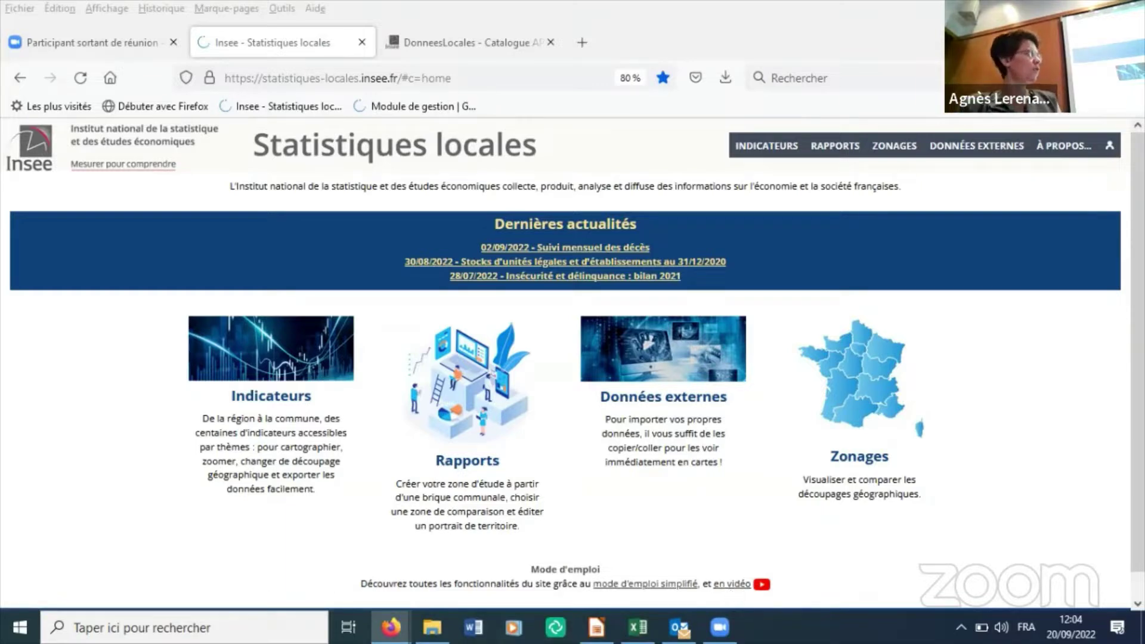
mouse_move(719, 627)
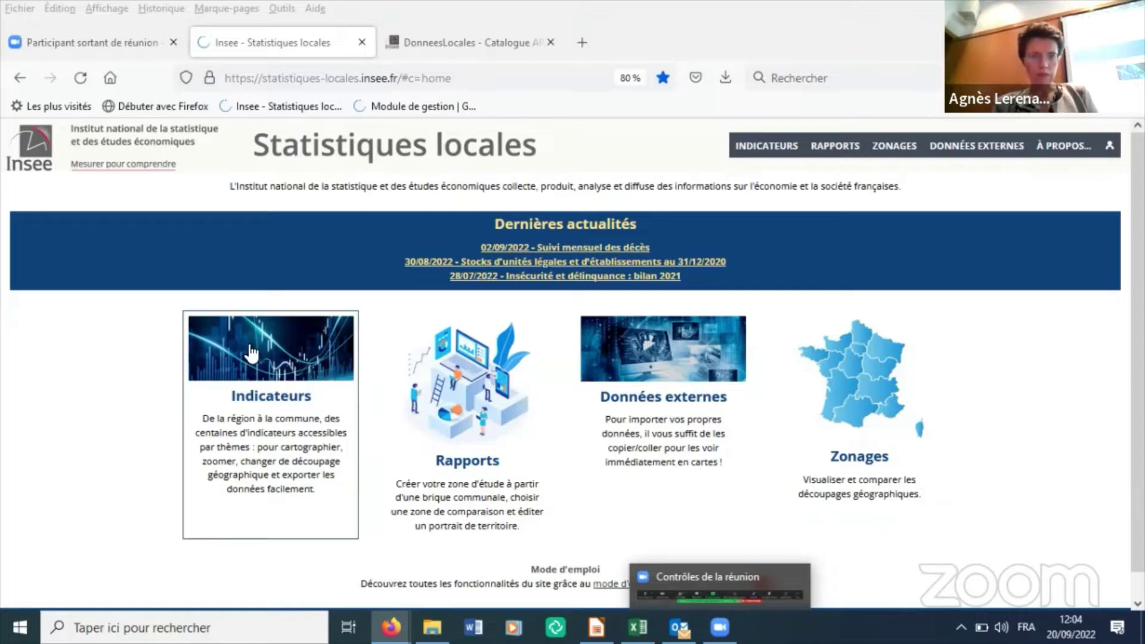
click(255, 382)
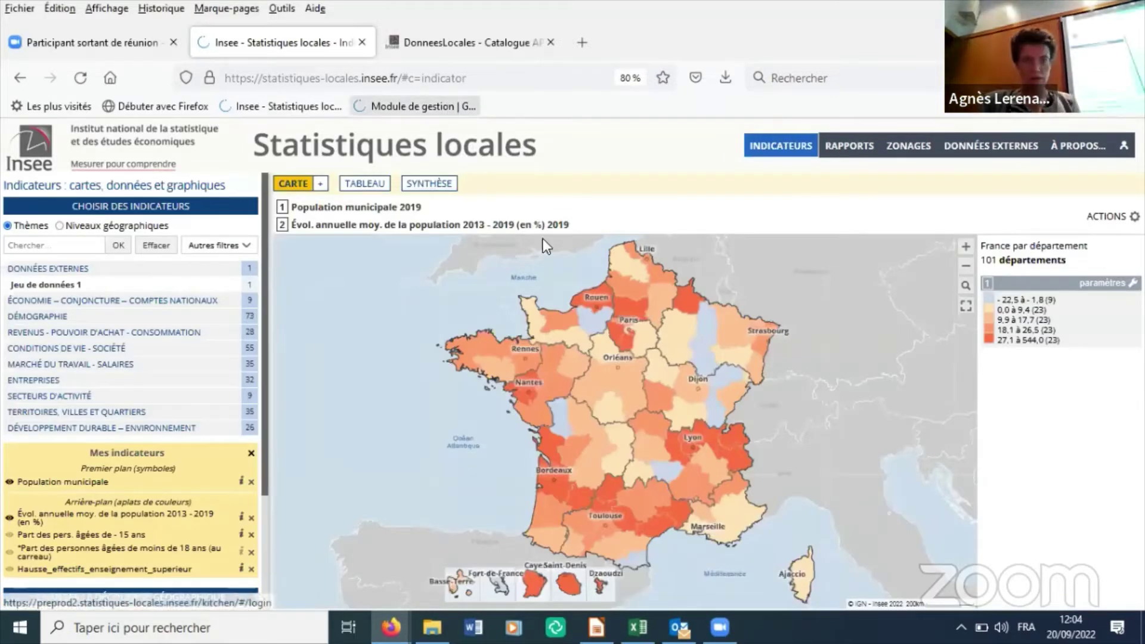
click(249, 450)
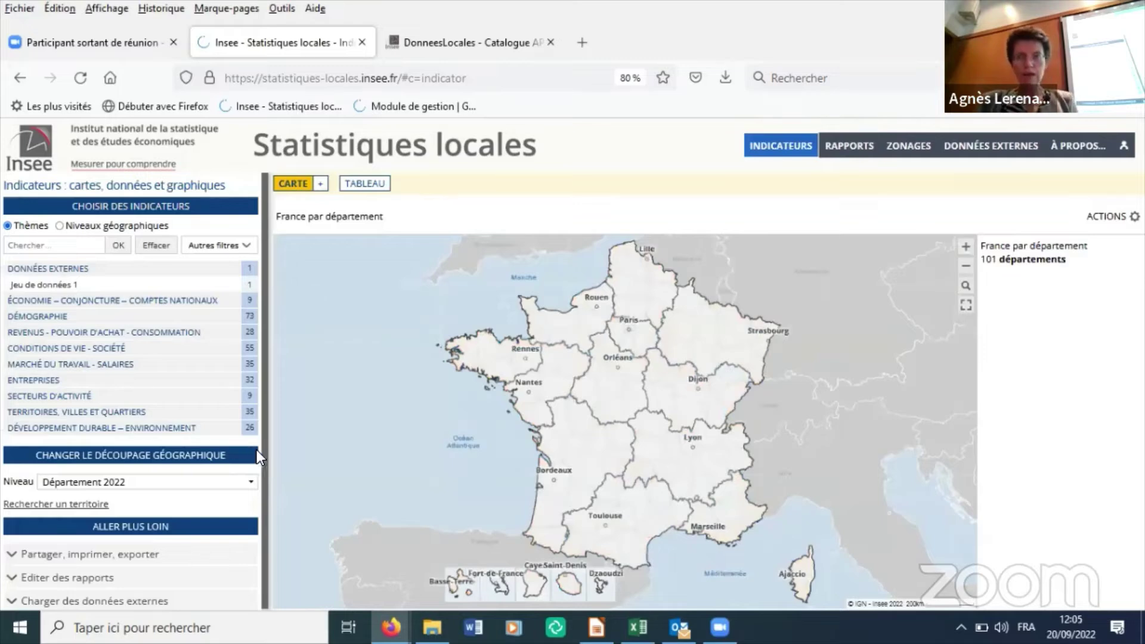
Switch the map's geographic level to Commune 2022 and return it to Département 2022
click(251, 481)
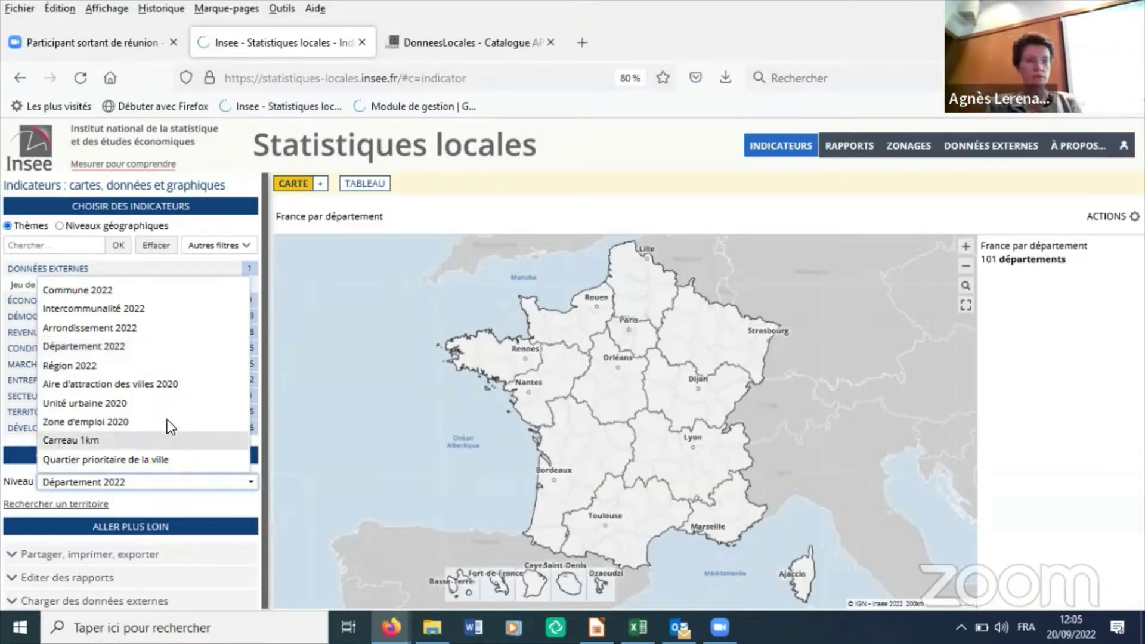
click(101, 291)
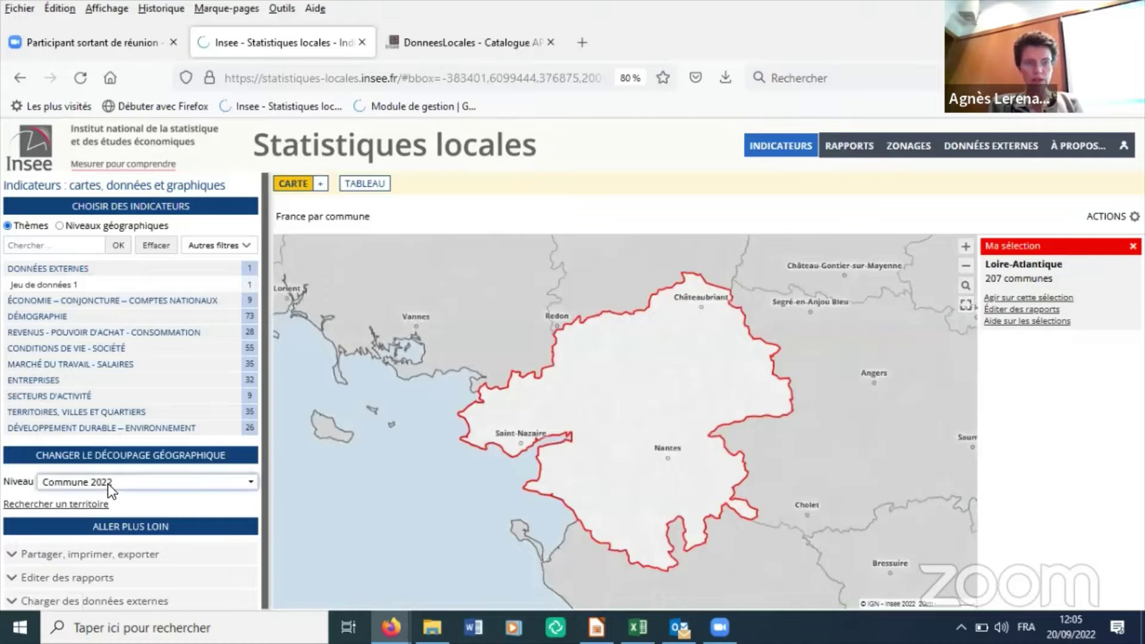
click(114, 483)
click(112, 352)
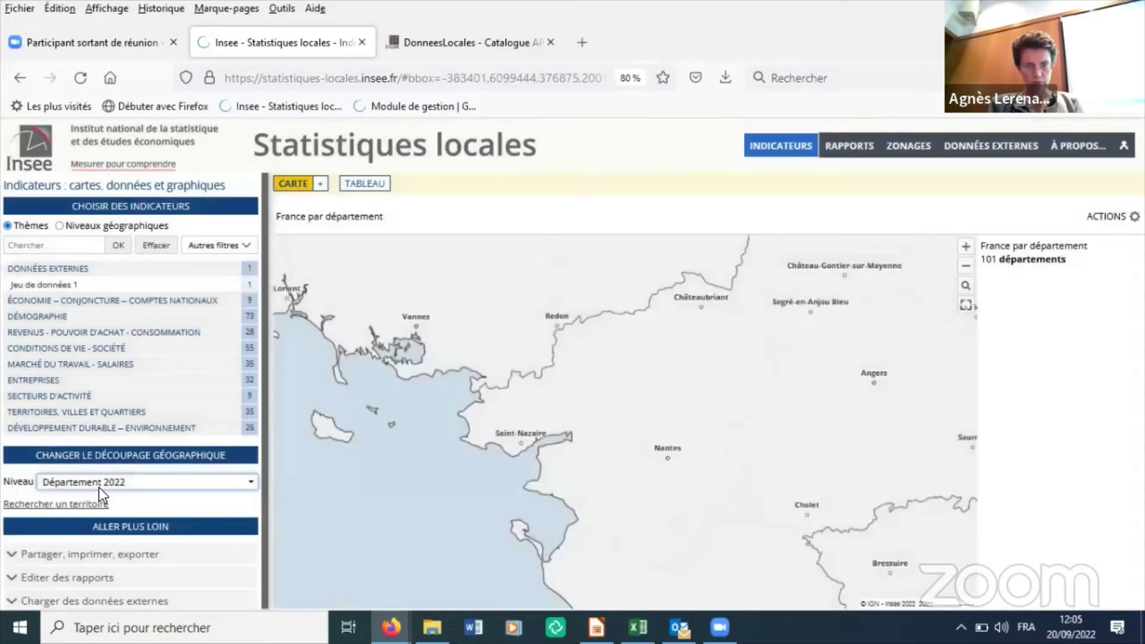
Search the territories for "LOIRE ATLANTIQUE" and select the Loire-Atlantique (44) department on the map
click(67, 504)
click(70, 195)
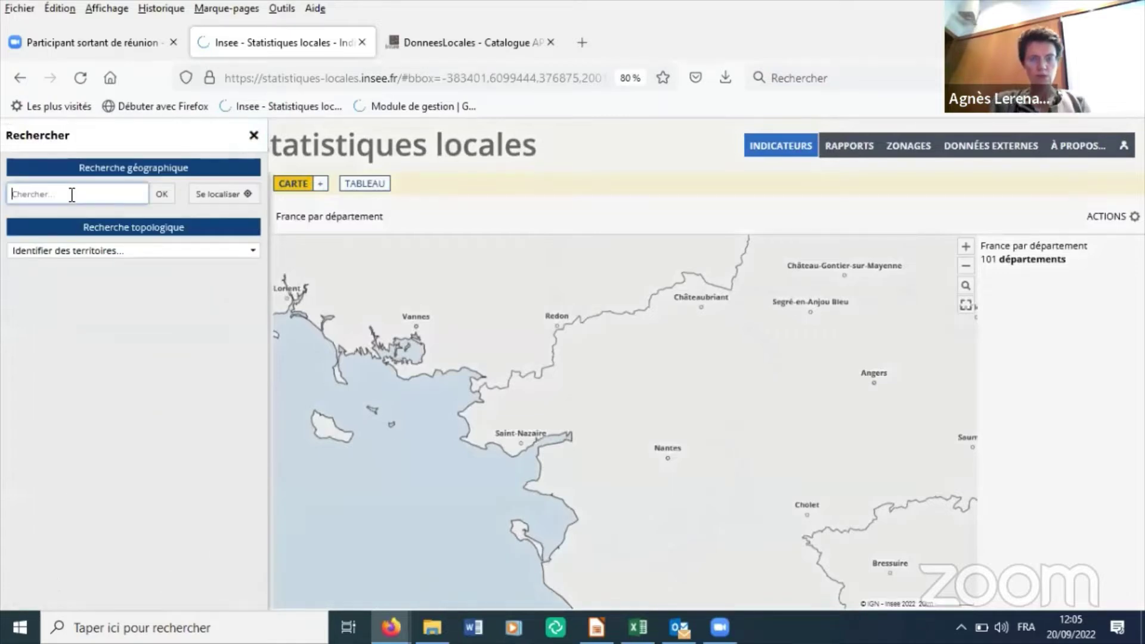
text(LOIRE ATLANTI)
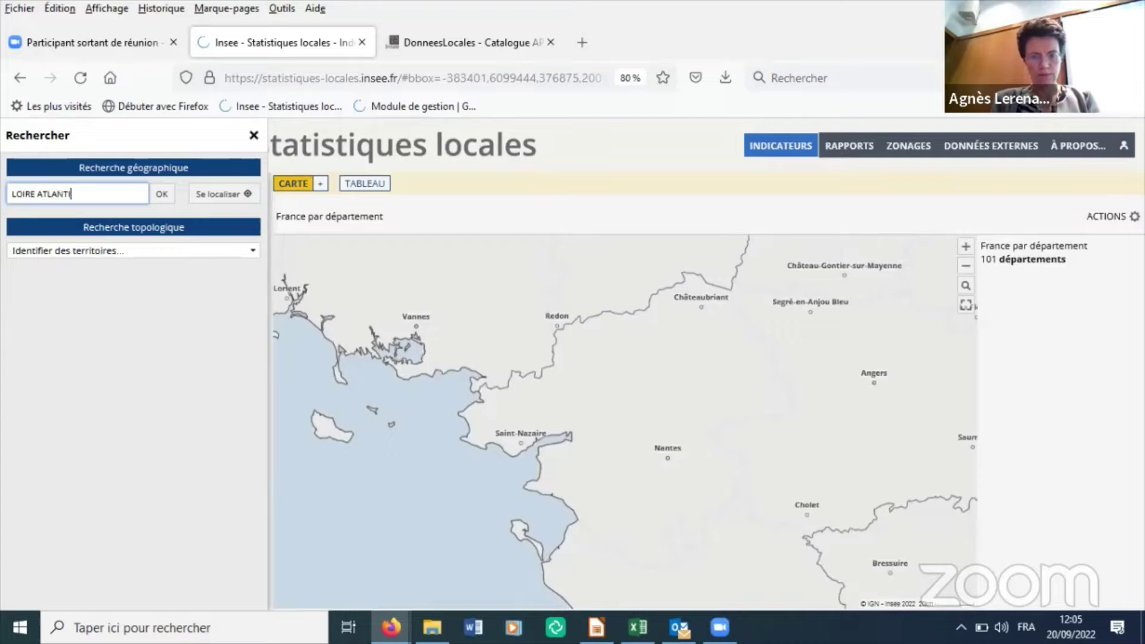
text(QUE)
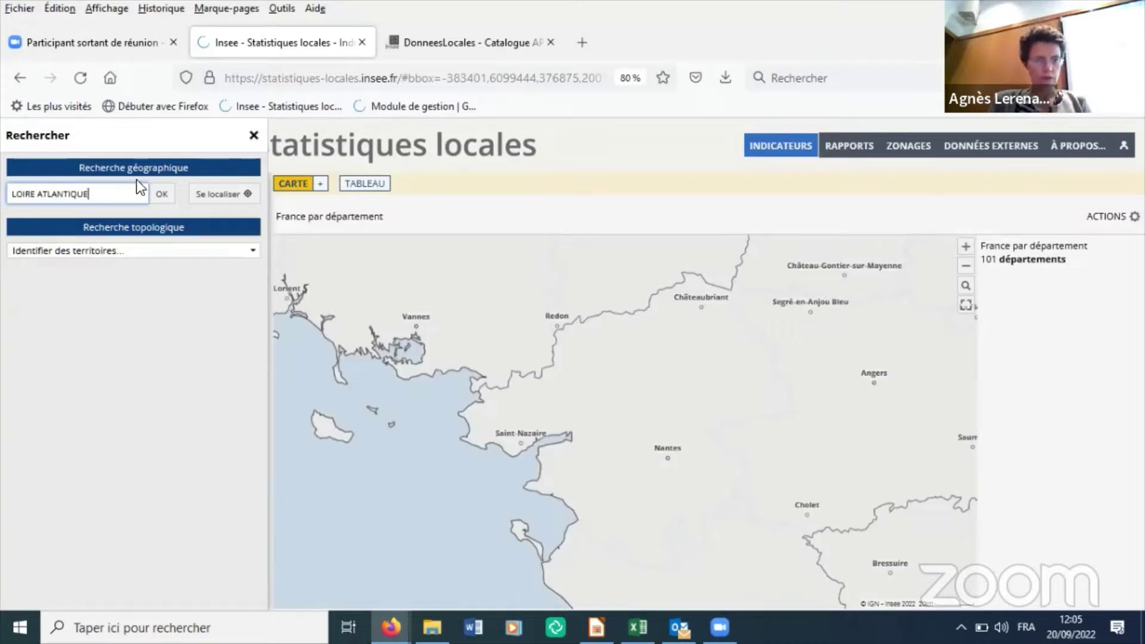
click(161, 194)
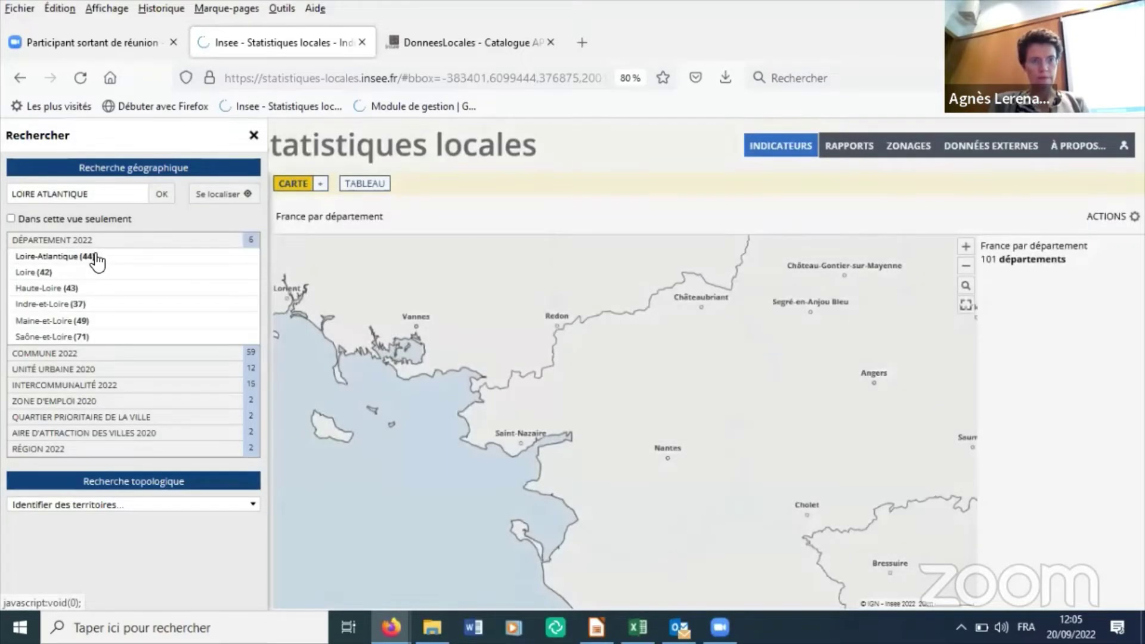
click(95, 257)
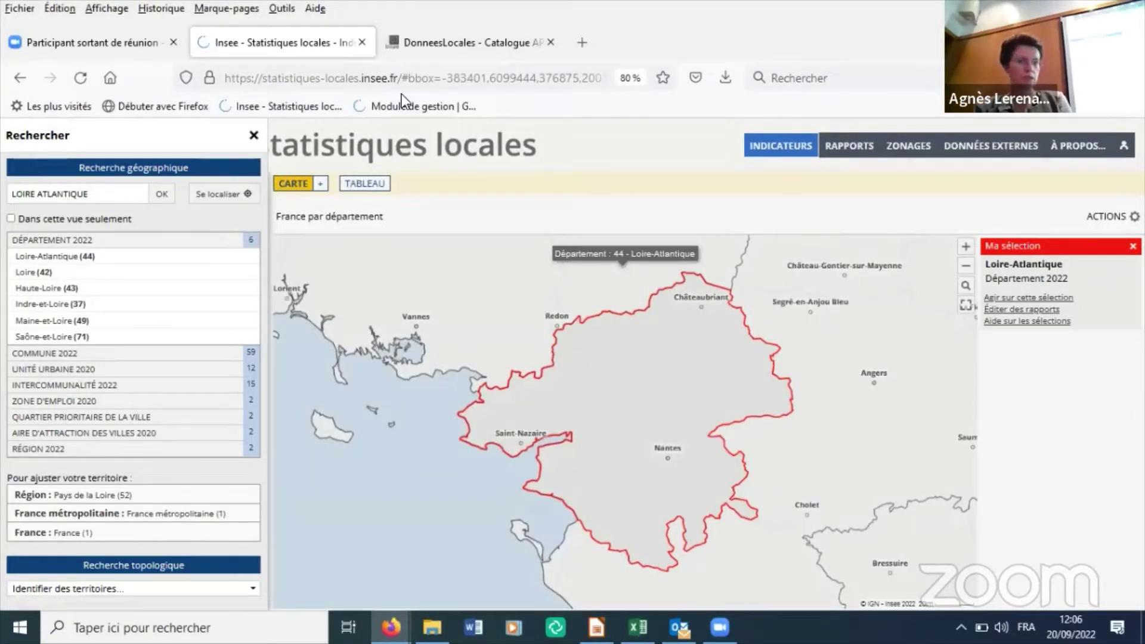
click(254, 138)
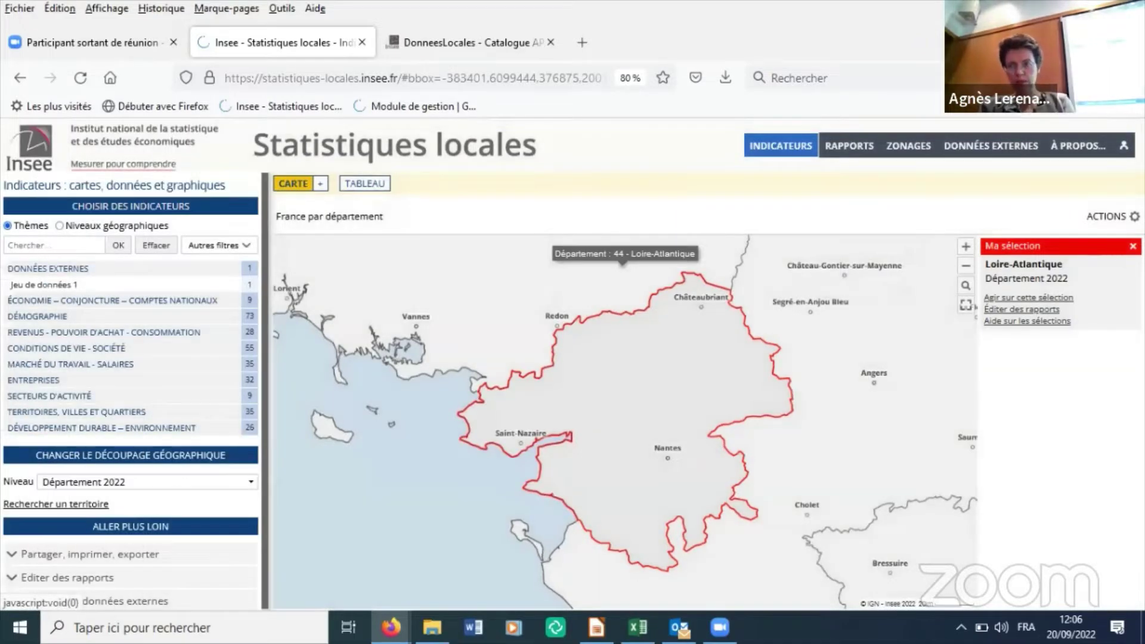
Replace the current selection with four adjoining coastal departments: Finistère, Morbihan, Loire-Atlantique and the one just south of it
click(1133, 246)
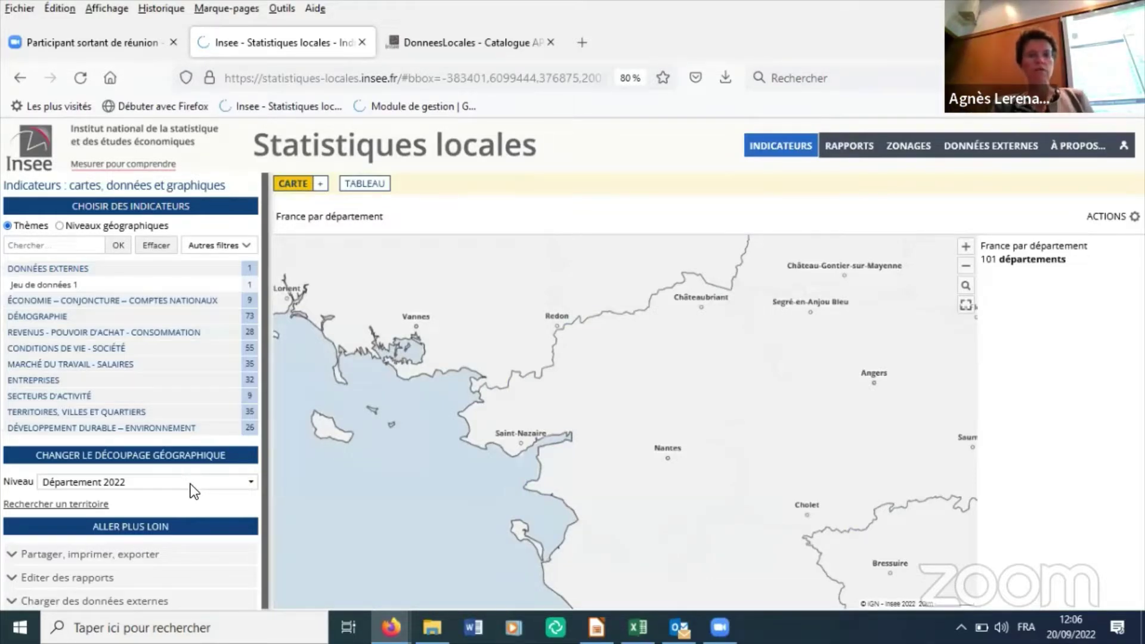
click(965, 306)
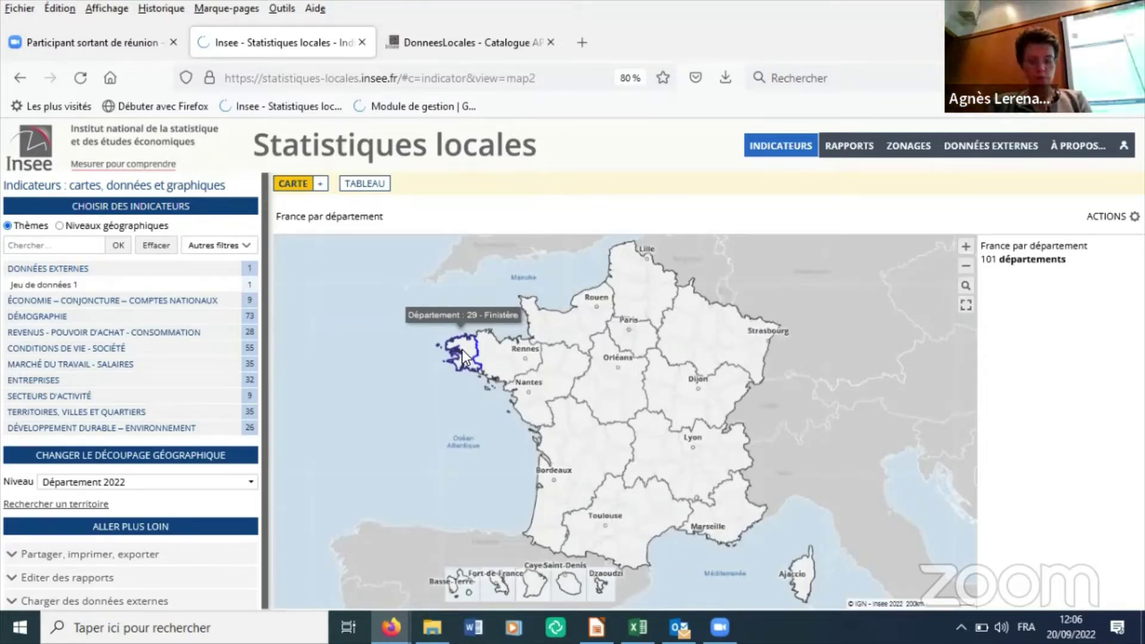
click(468, 352)
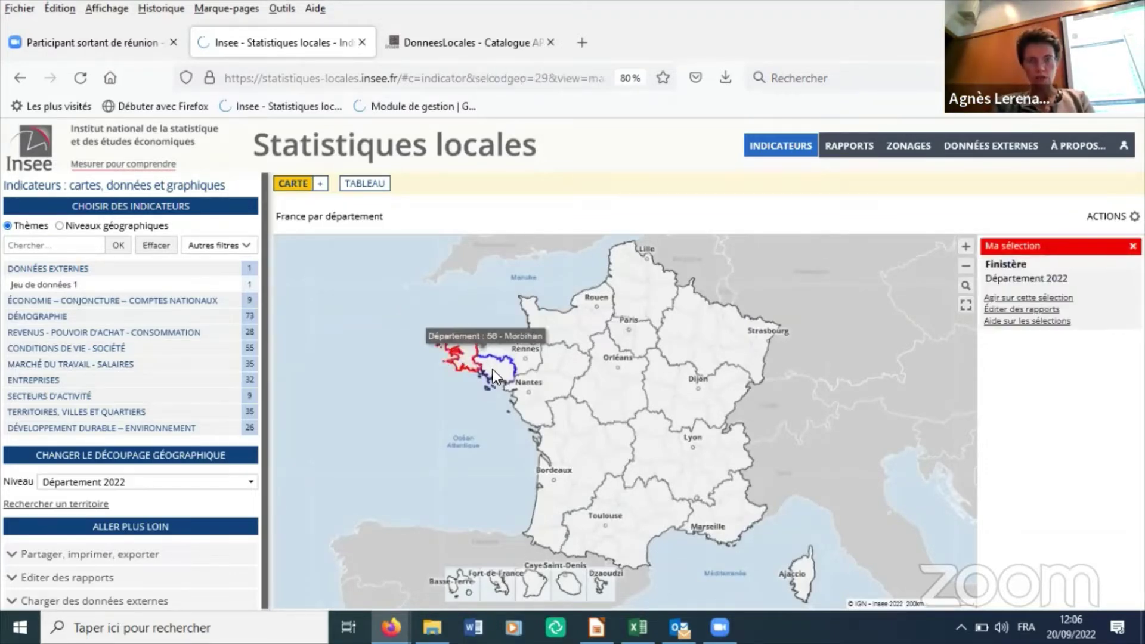
ctrl+click(495, 374)
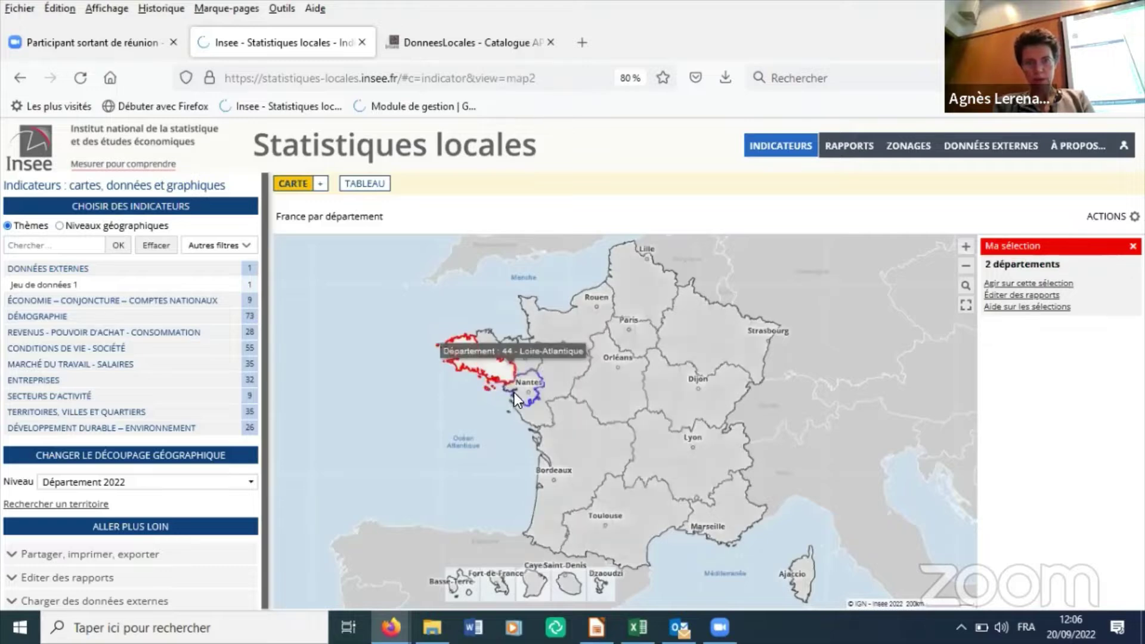
ctrl+click(528, 412)
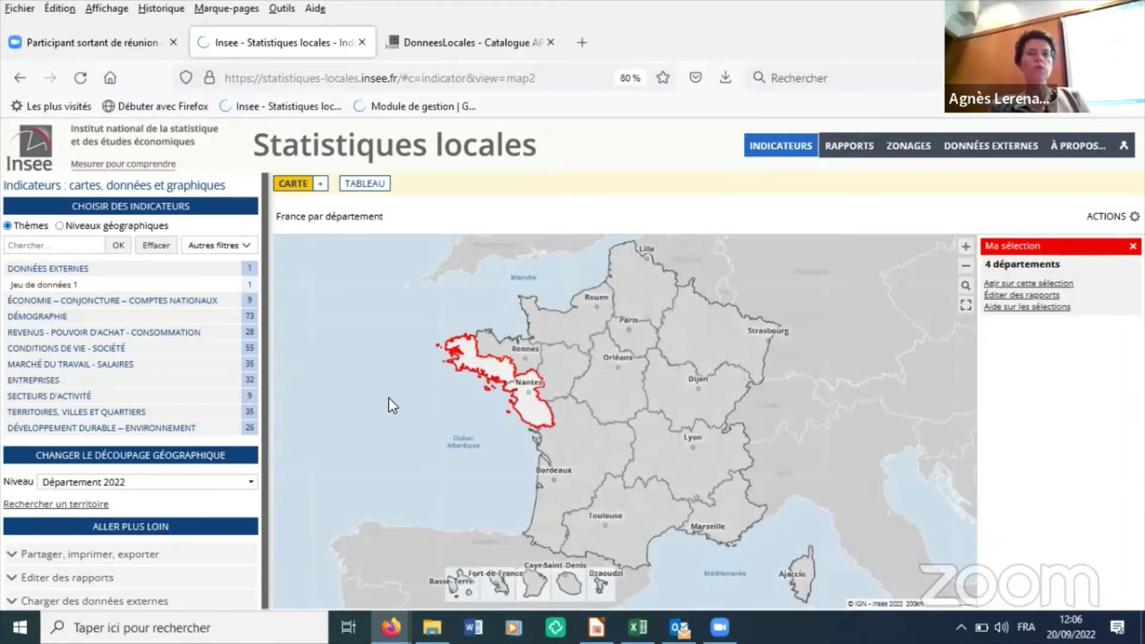
At Commune 2022 level, select the communes within about 53 km of Grandchamps-des-Fontaines, and replace that selection with the commune of Coutiches
click(251, 482)
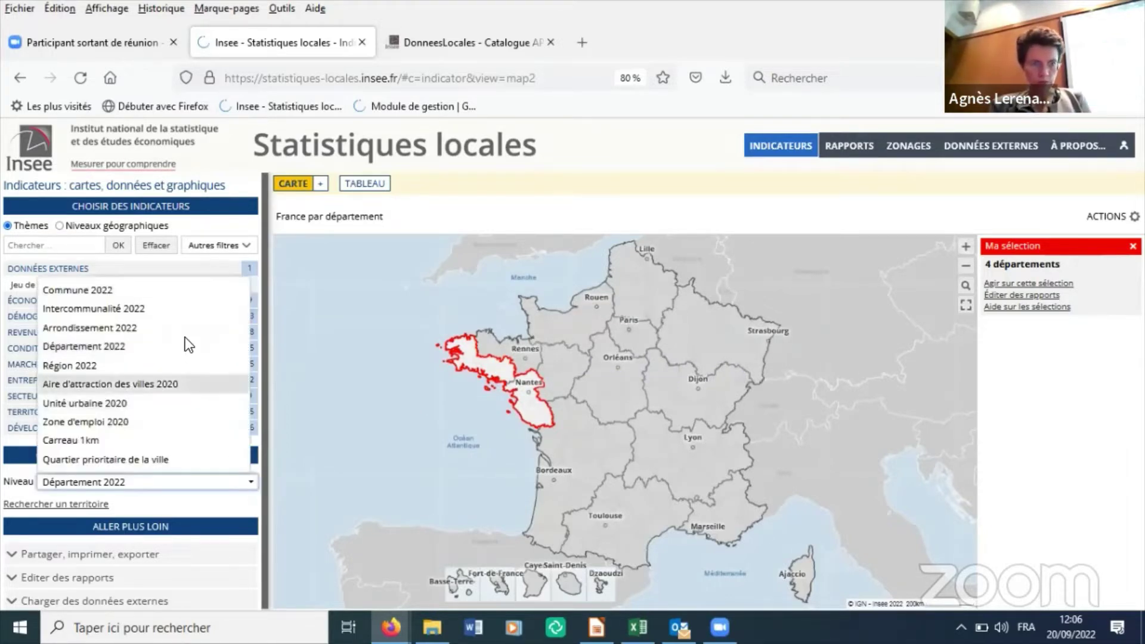
click(163, 292)
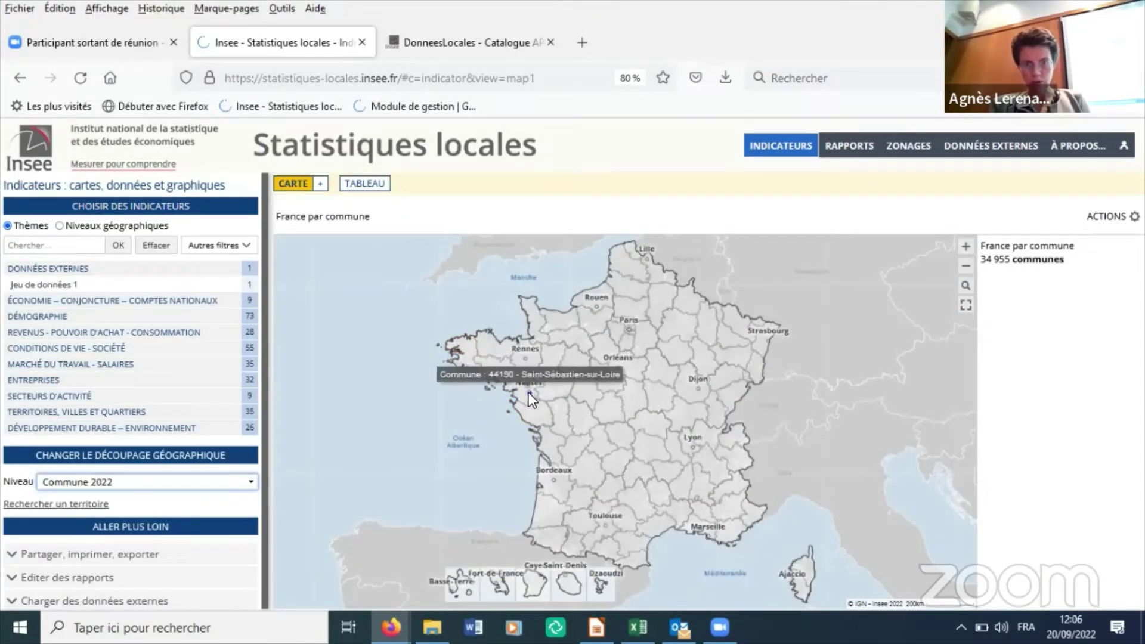
click(528, 385)
drag(534, 391, 543, 395)
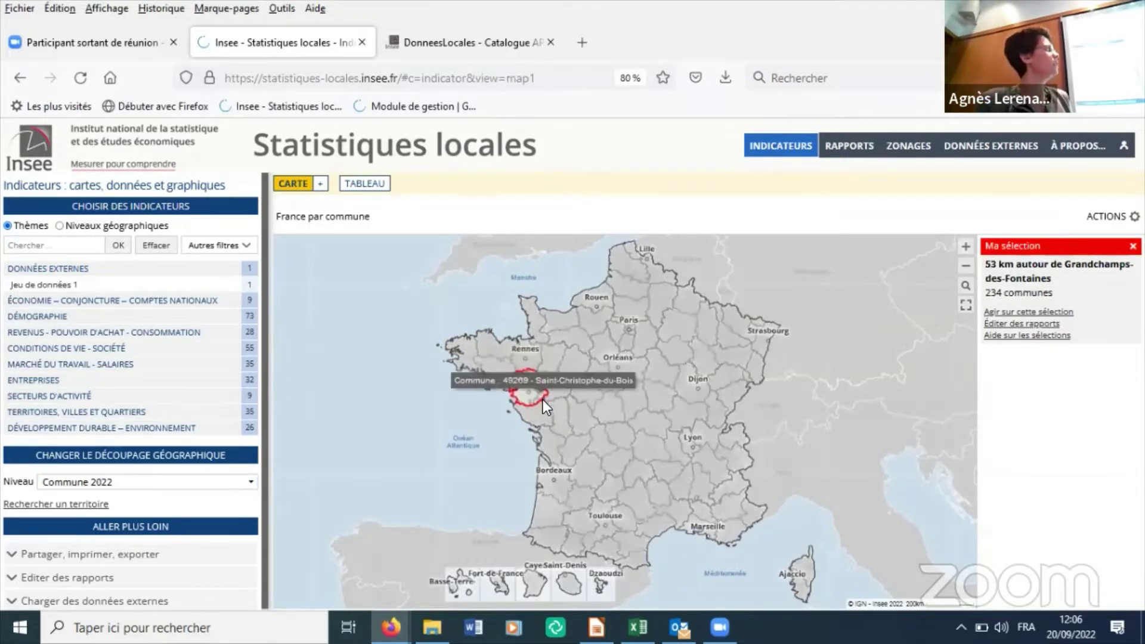
click(649, 266)
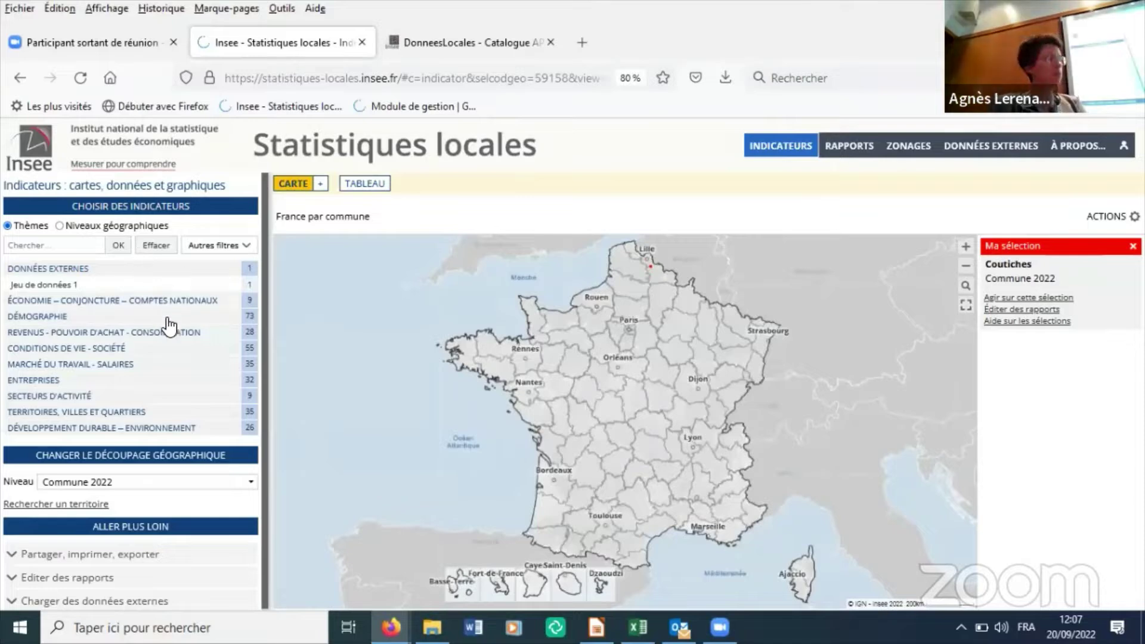
Expand the Démographie theme and set the geographic level to Intercommunalité 2022
click(62, 316)
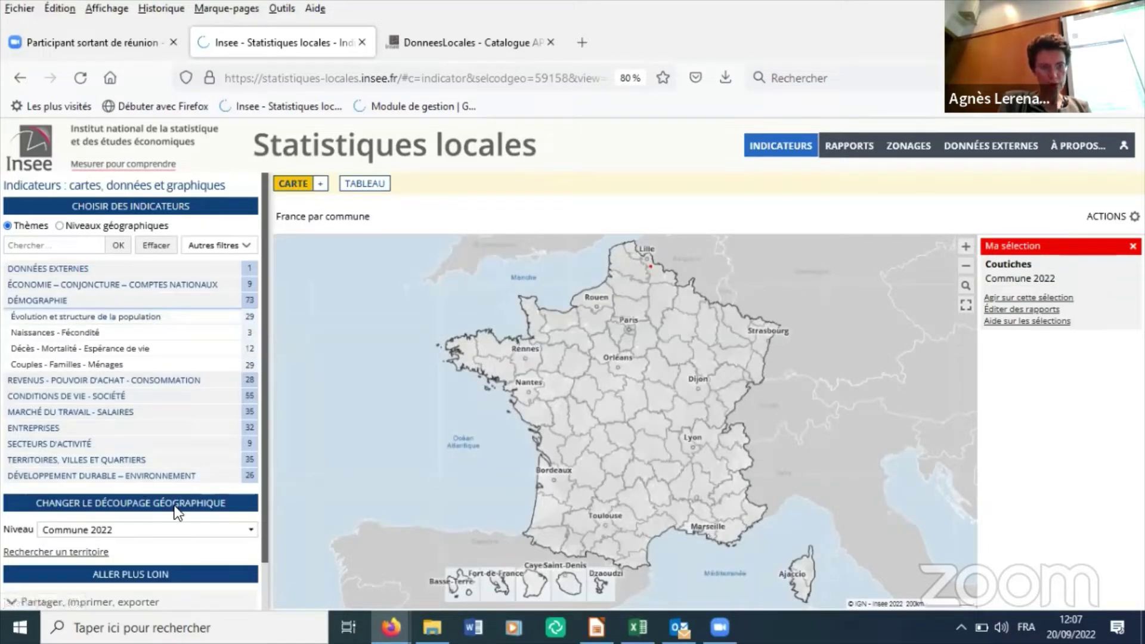
click(204, 534)
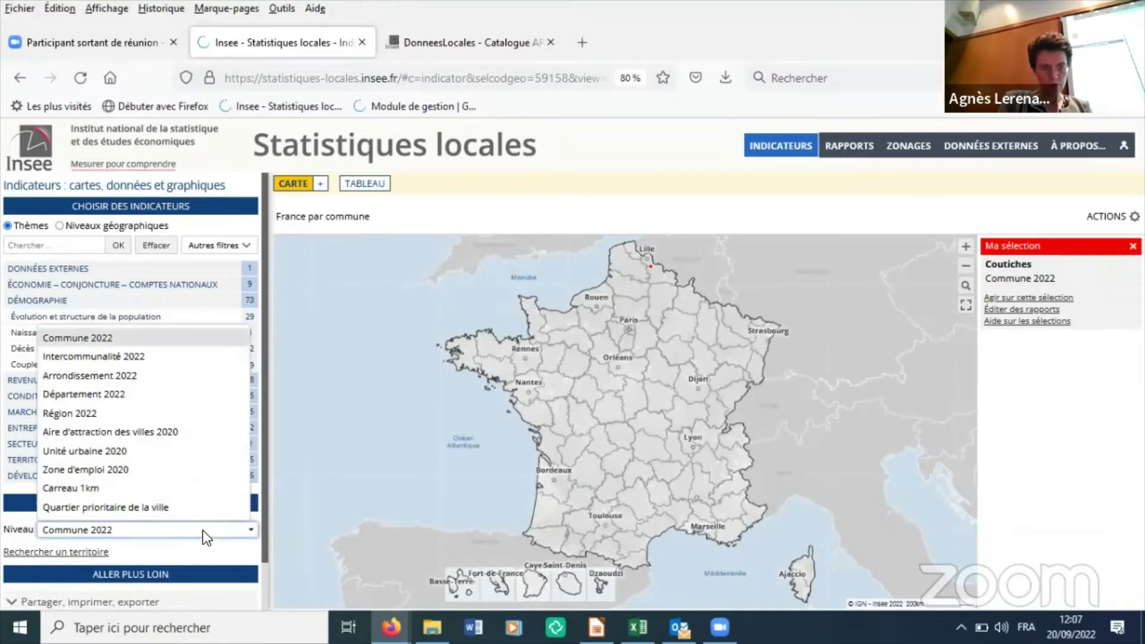
click(114, 356)
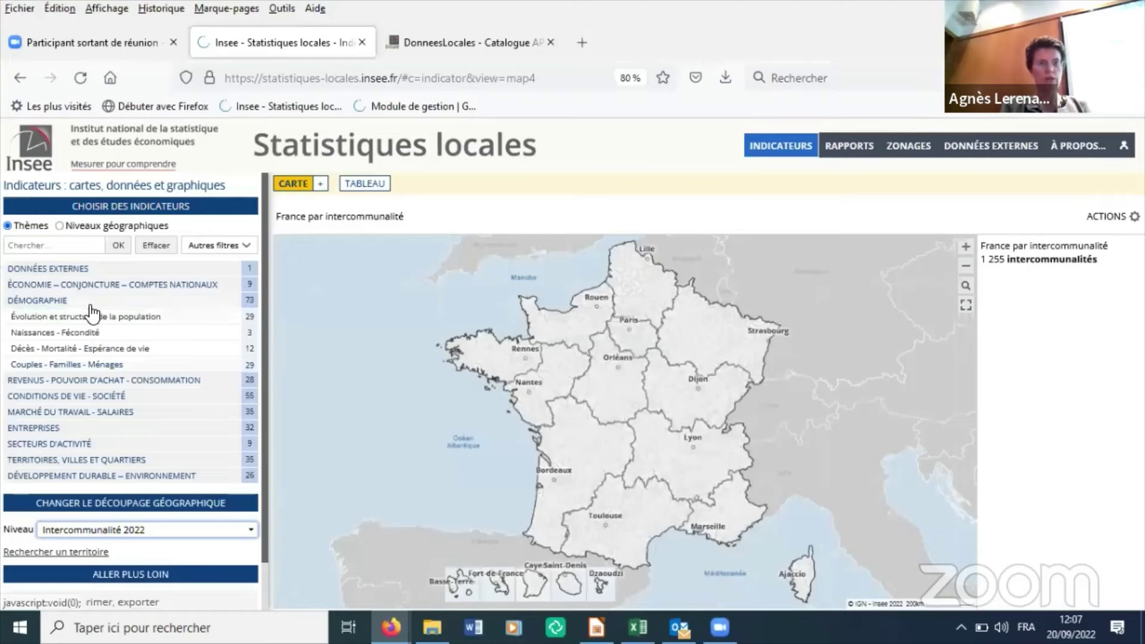
Map Population municipale 2019 and Évol. annuelle moy. de la population 2013 - 2019 (en %) from Évolution et structure de la population
click(93, 320)
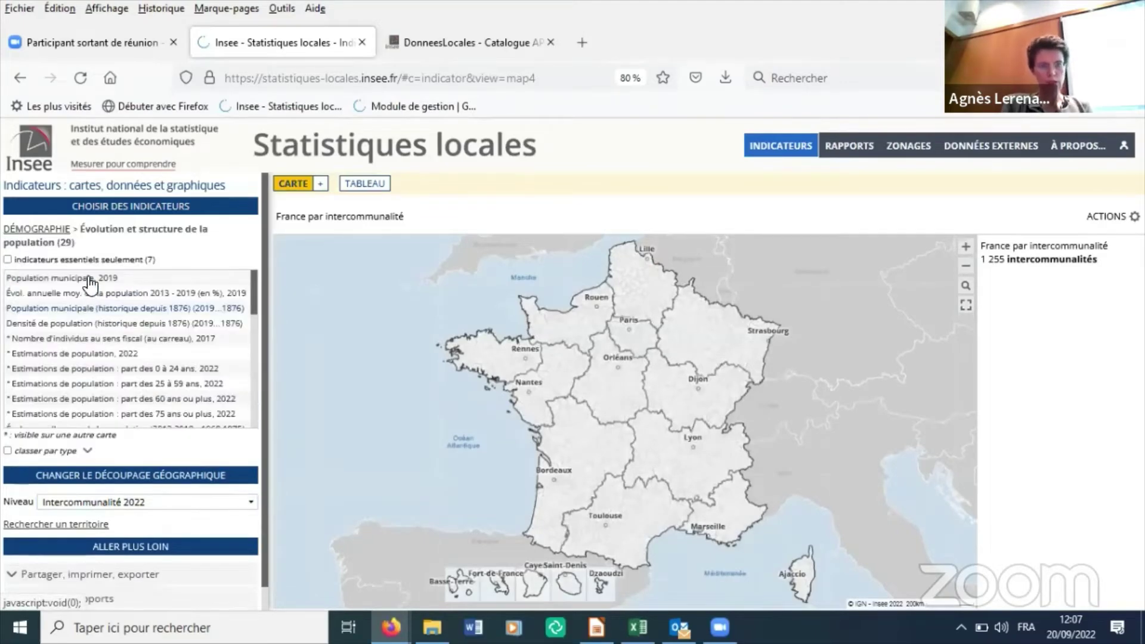
click(88, 278)
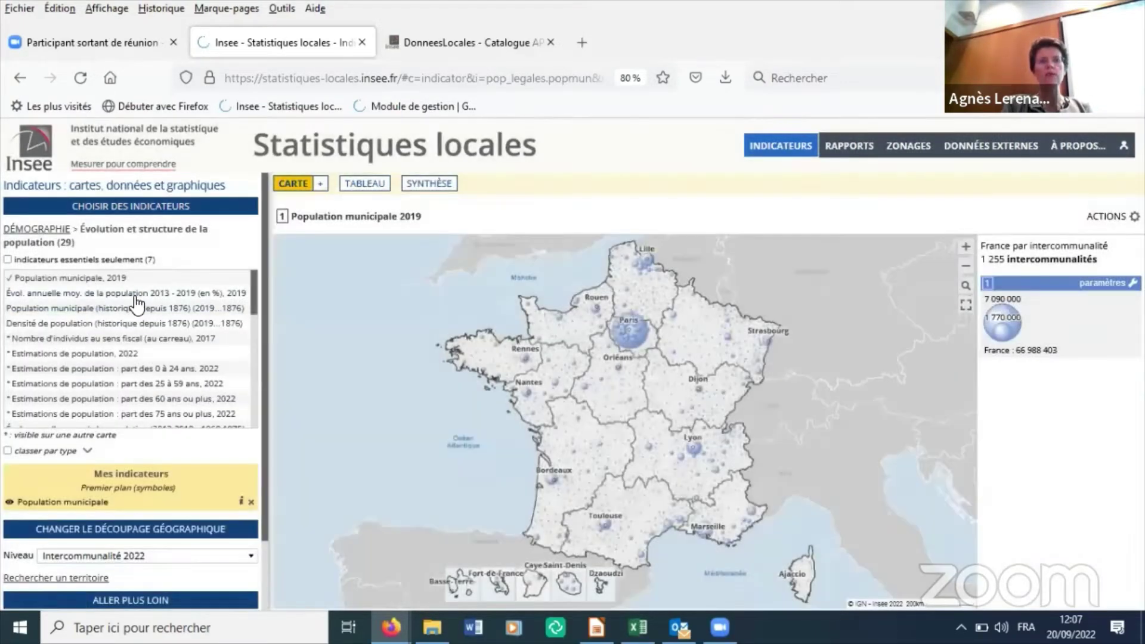
click(134, 294)
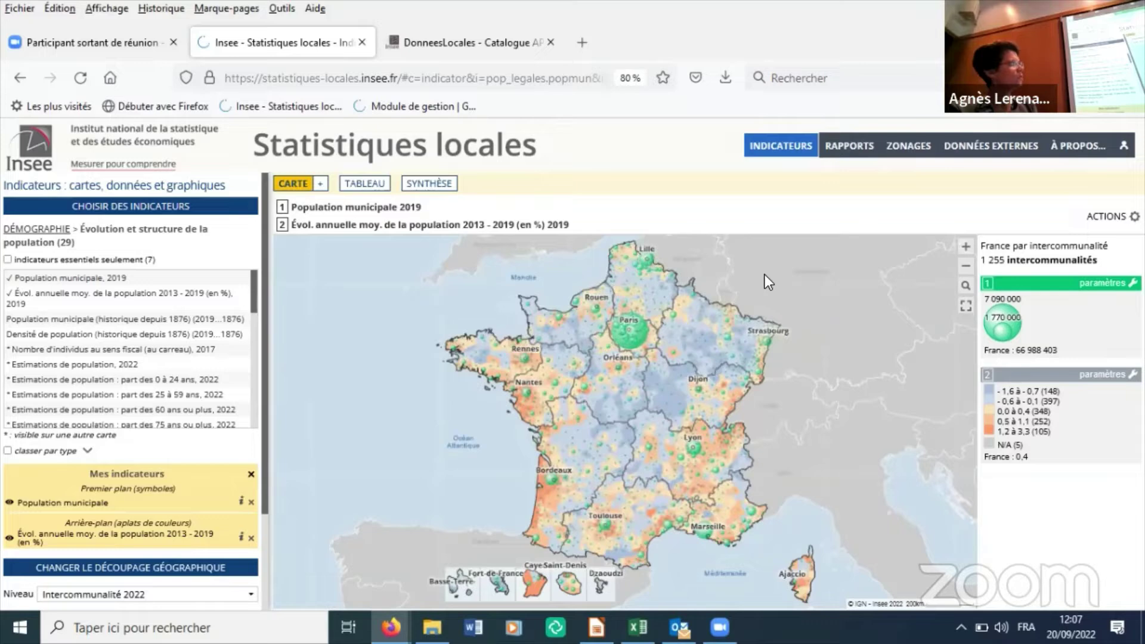
Examine the actions available for the map and the options for adding backgrounds, zonings and overlay layers
click(1105, 216)
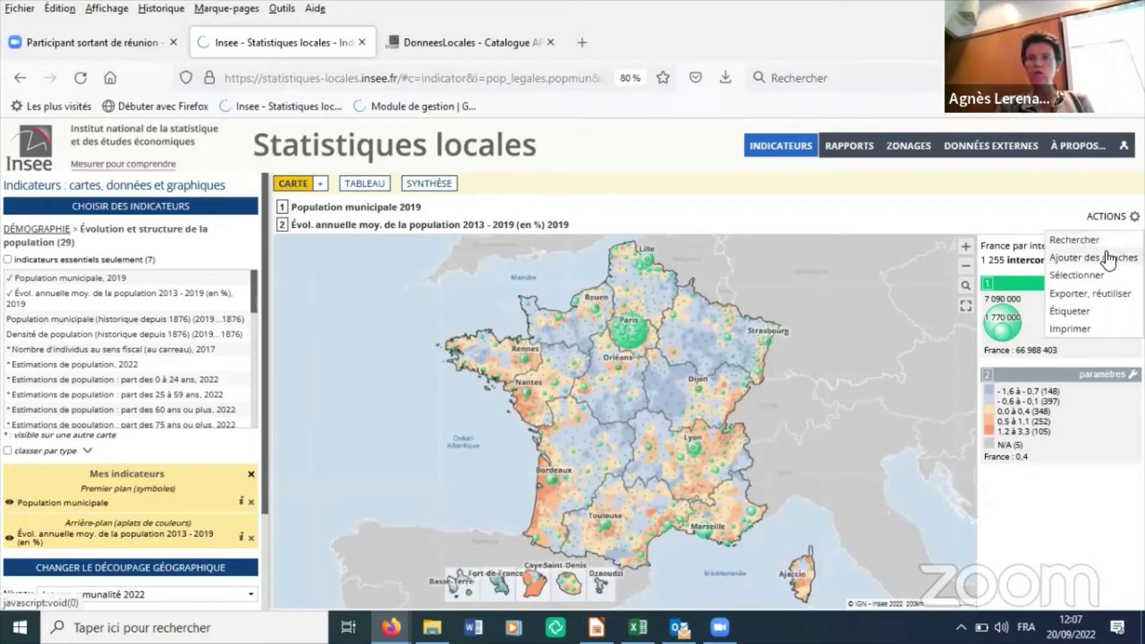
click(1108, 258)
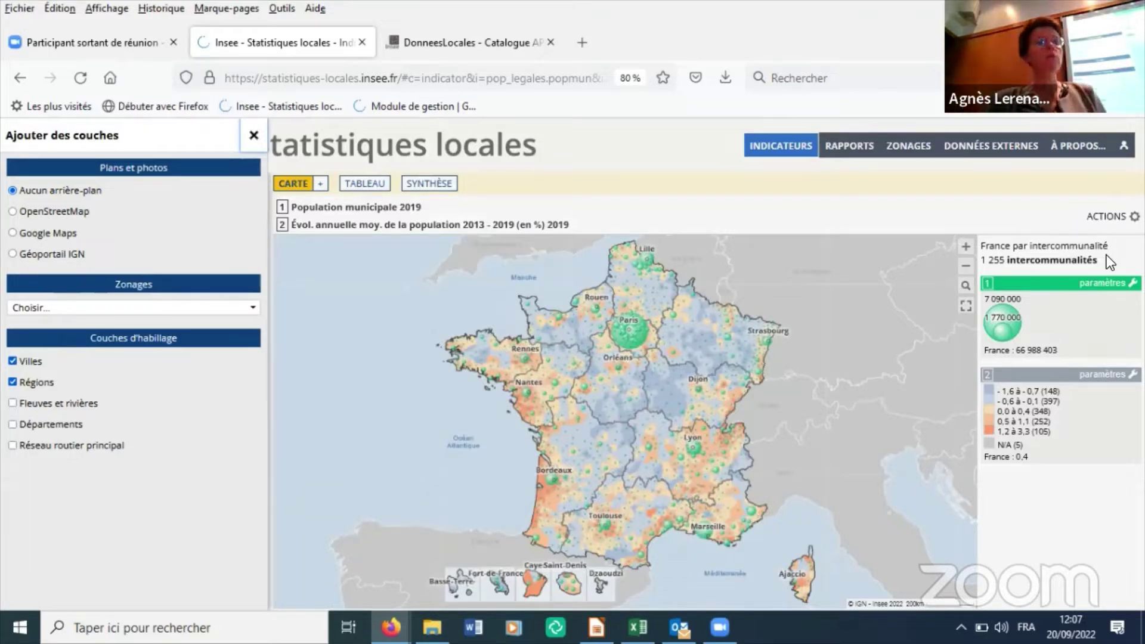
click(1105, 216)
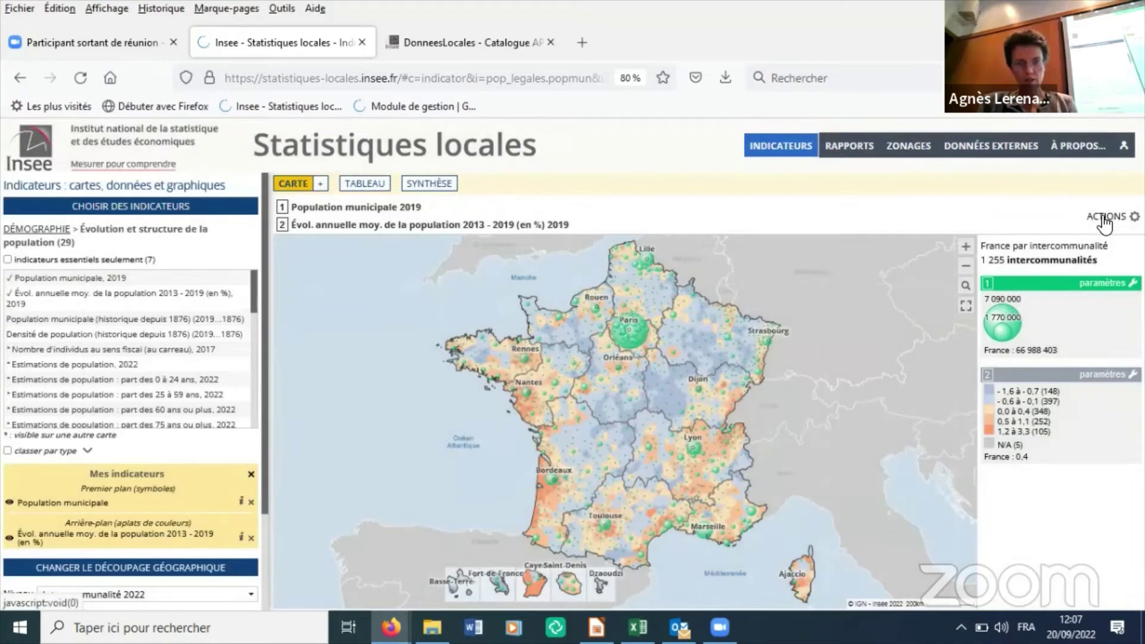
click(1104, 219)
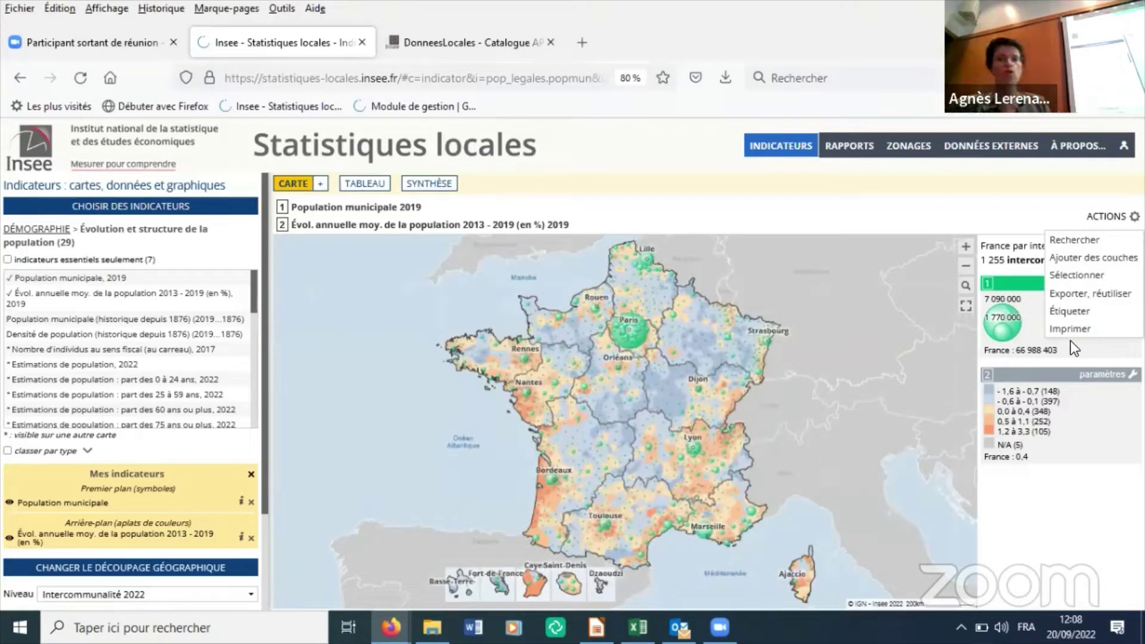
Show the indicators as a table and add Nb de pers. âgées de 25 à 64 ans to it
click(369, 185)
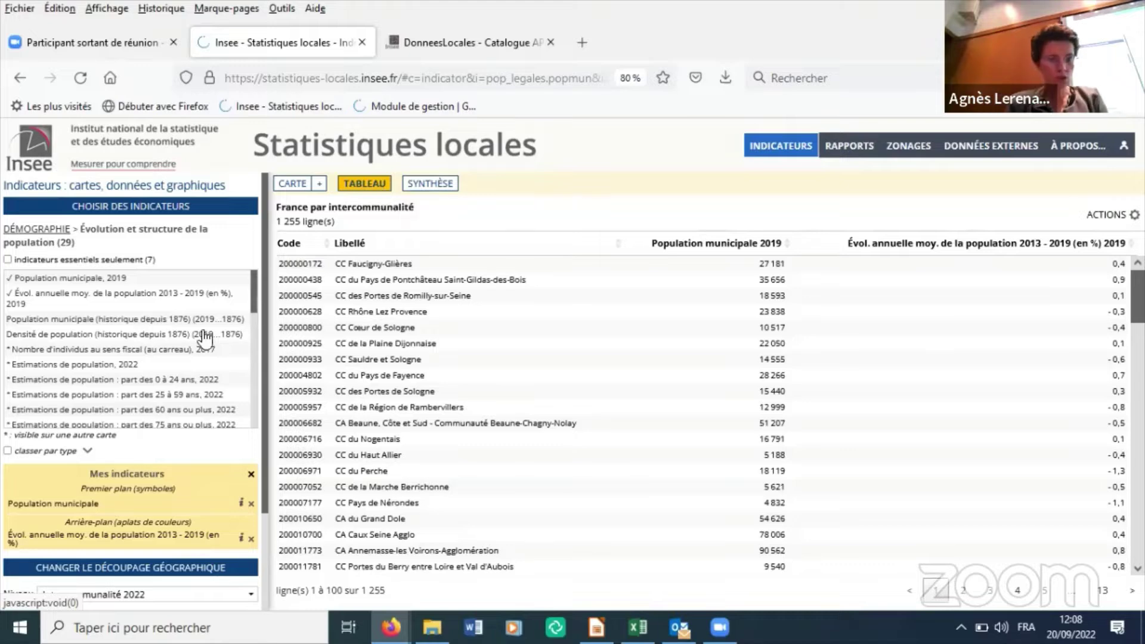
drag(252, 295, 259, 386)
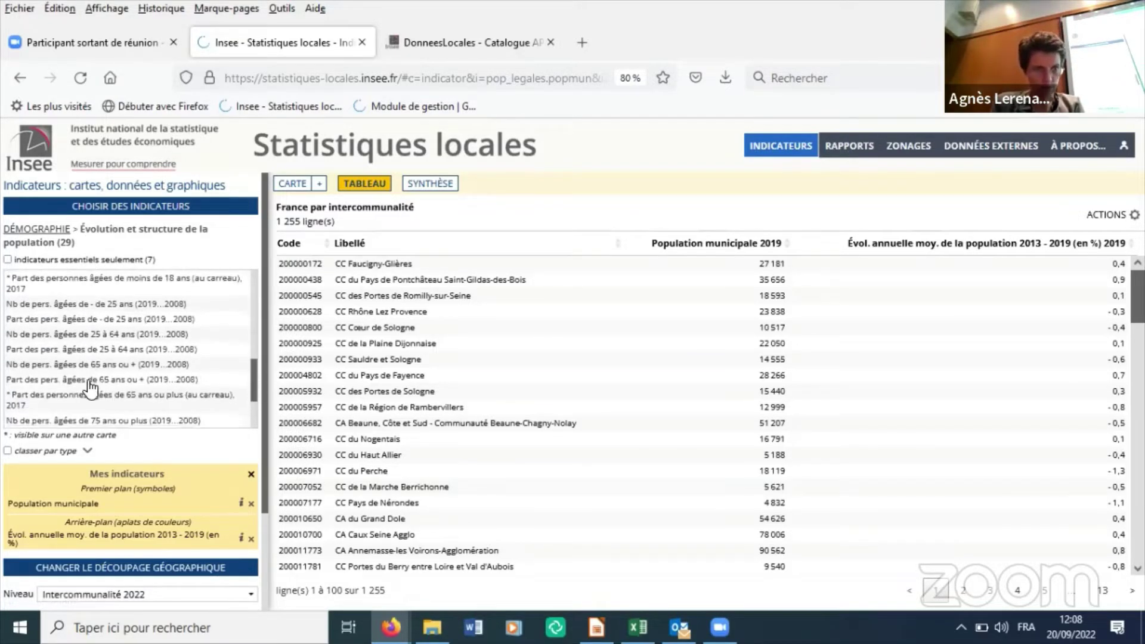
click(59, 335)
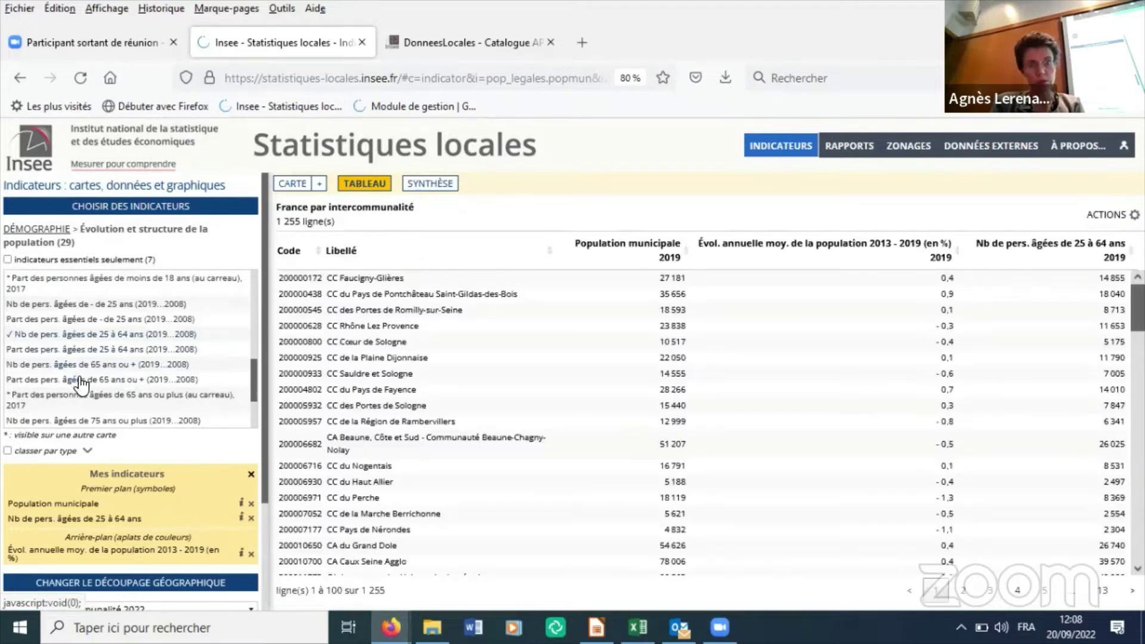
Add Part des pers. âgées de 65 ans ou + to the table and export the full dataset in Excel (xlsx) format
click(80, 378)
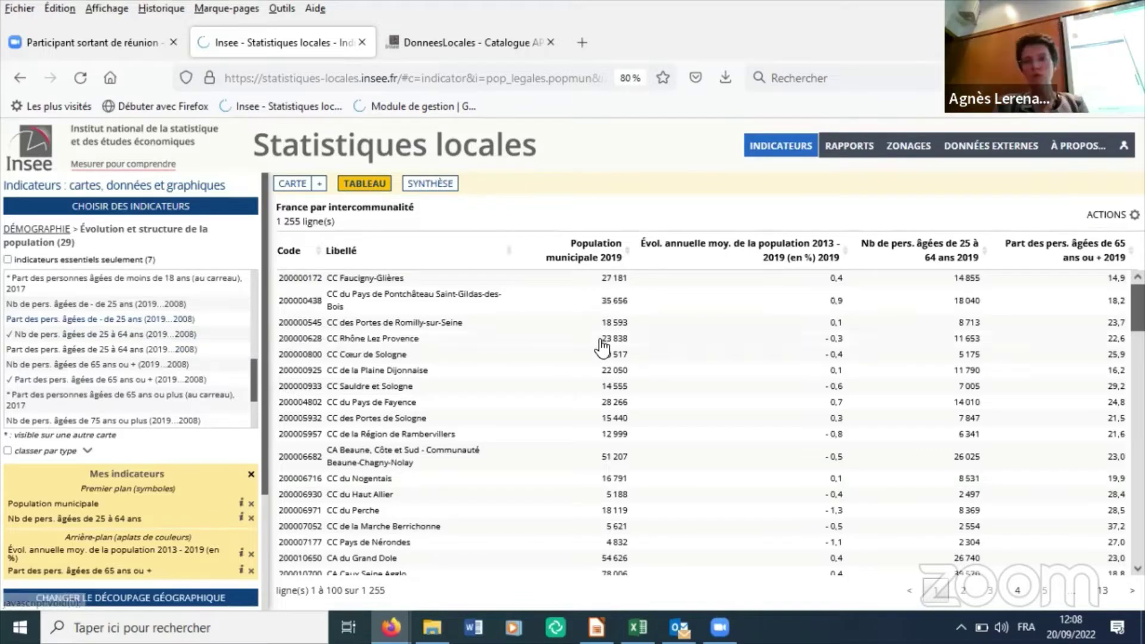
click(1106, 215)
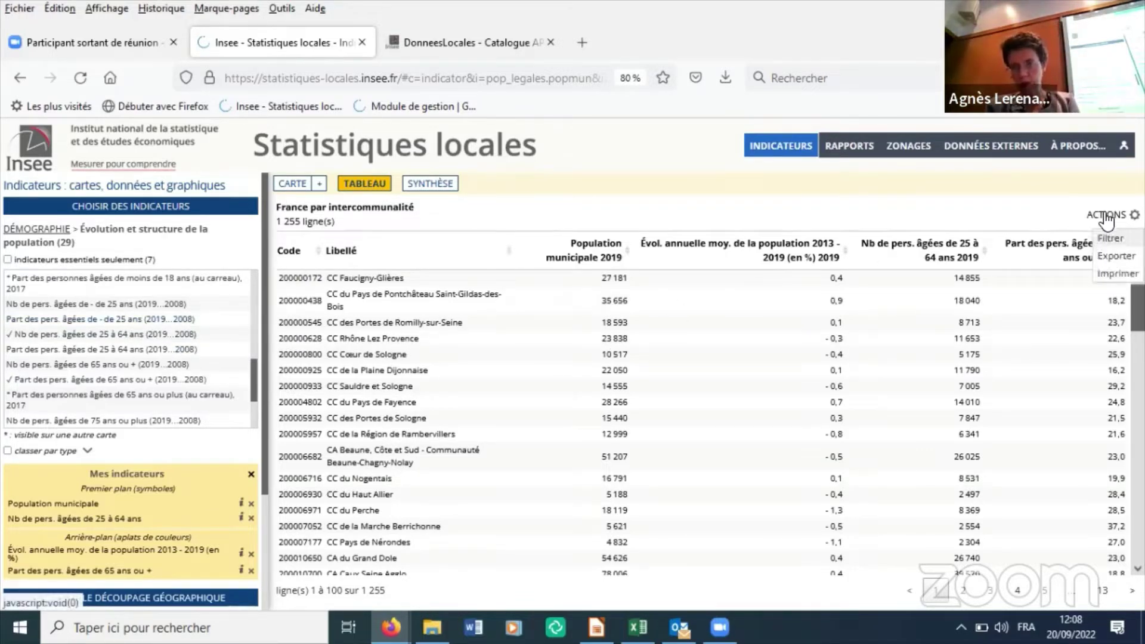
click(1107, 256)
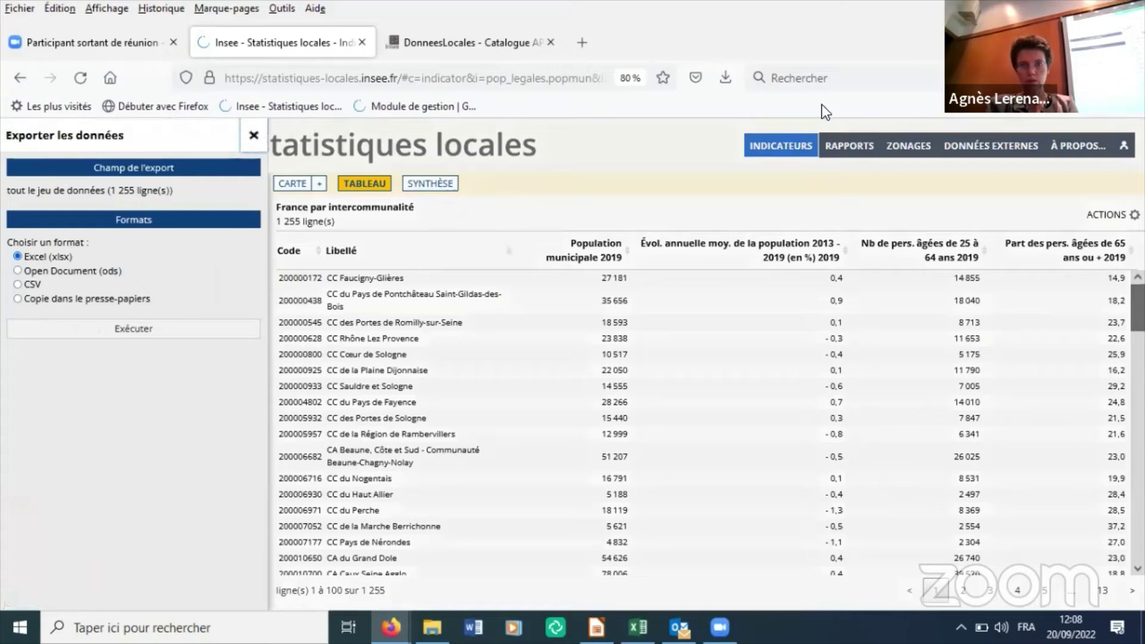
click(134, 329)
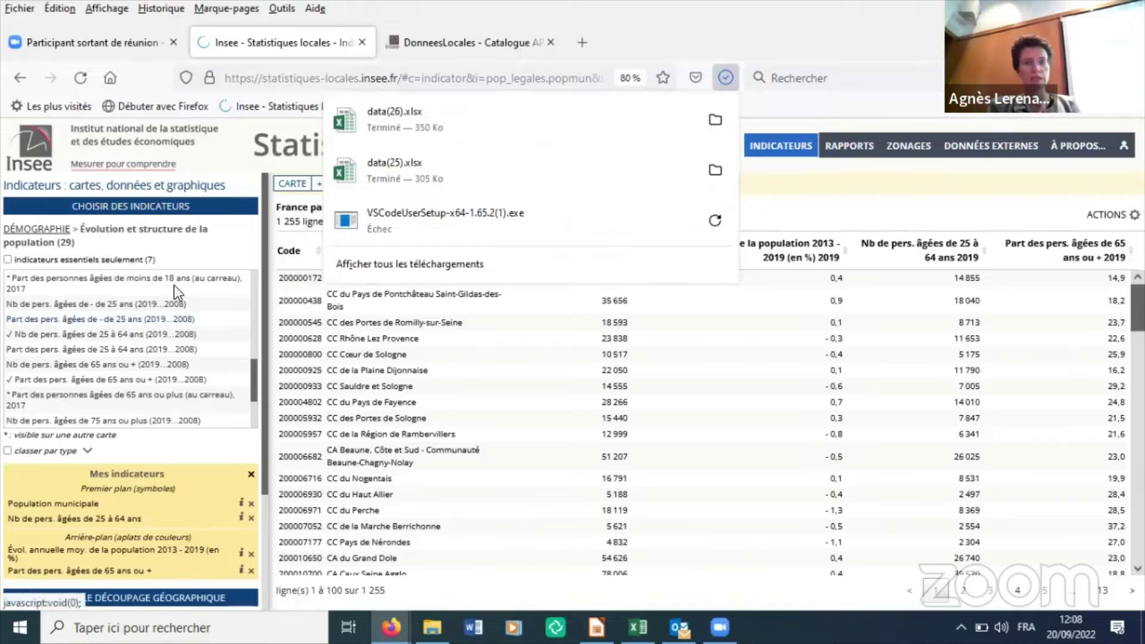
Open the exported file data(26).xlsx in LibreOffice Calc and examine its Data and Indic1 sheets
click(438, 123)
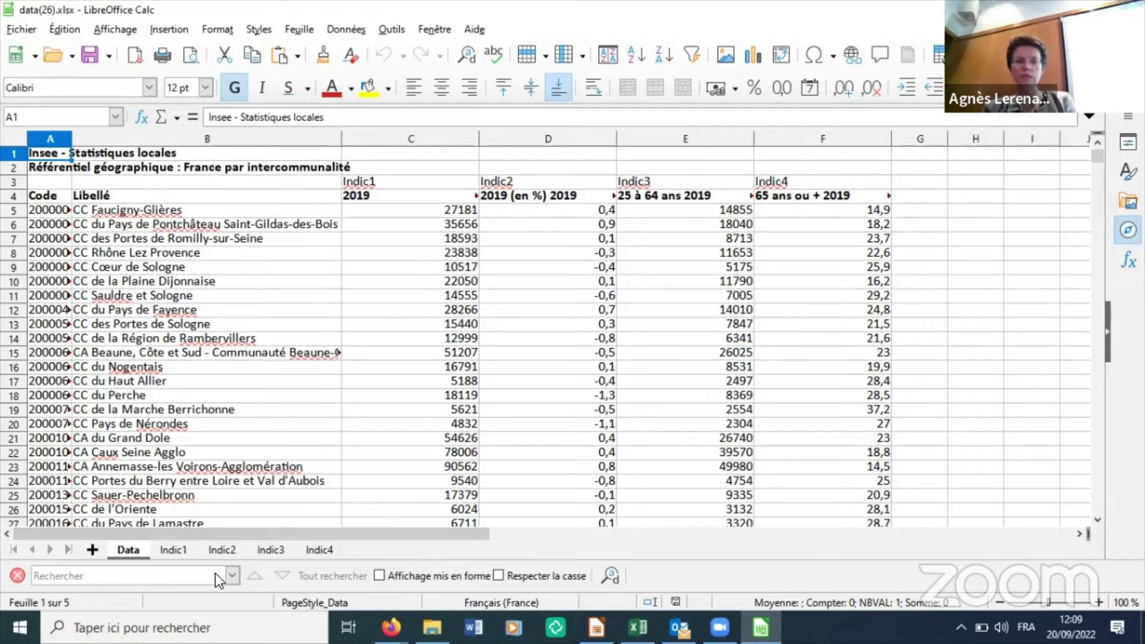
click(174, 552)
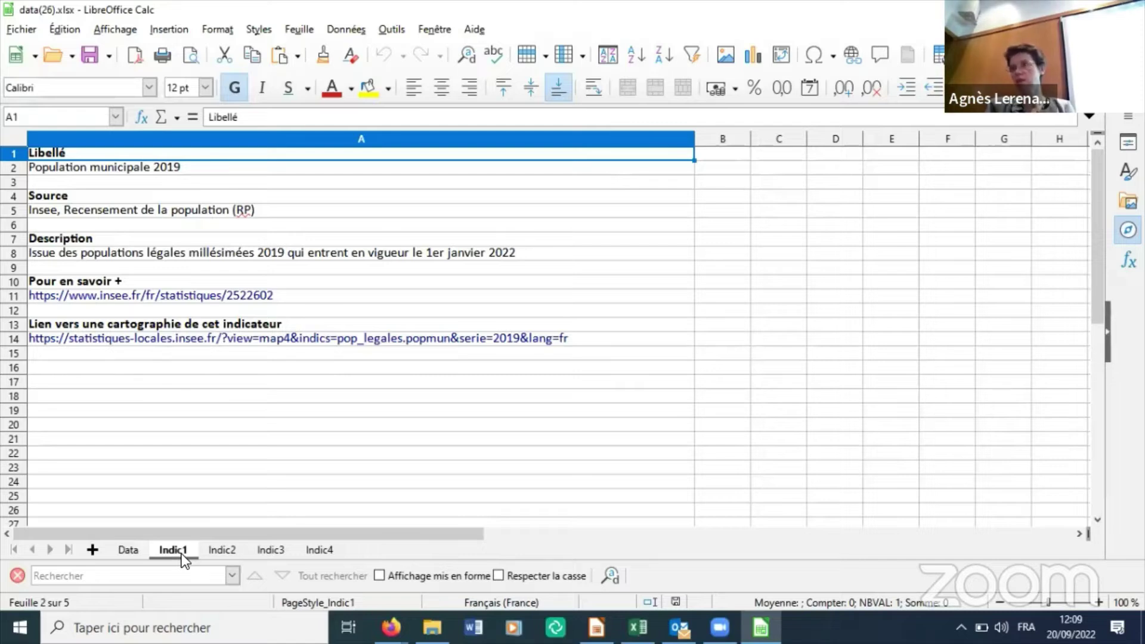
click(129, 550)
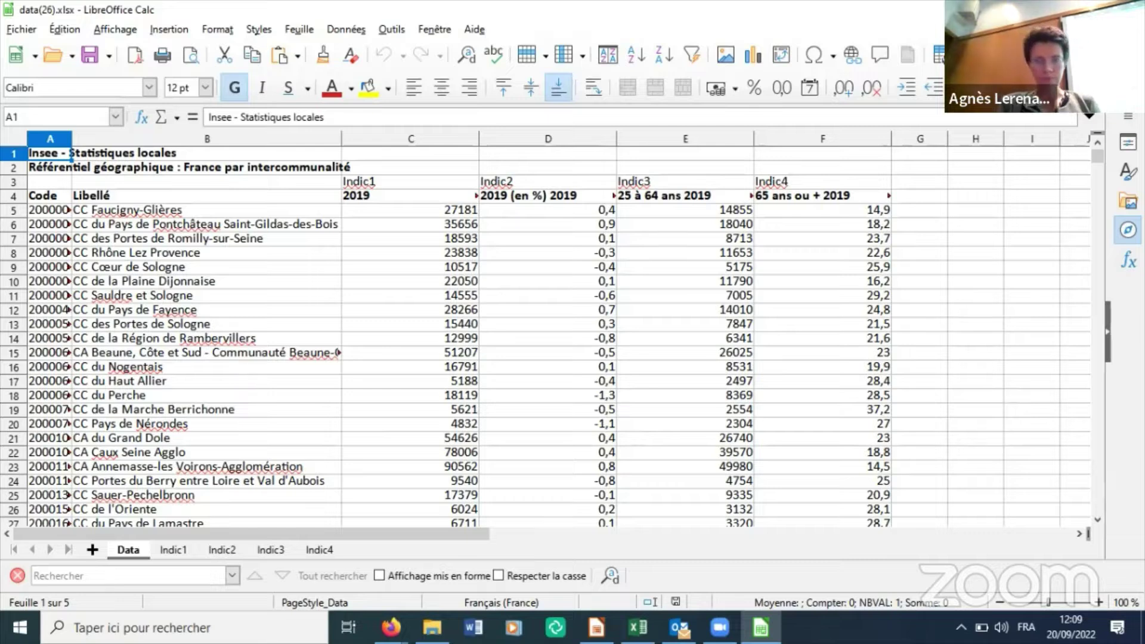
Switch back to Firefox, remove all the chosen indicators and open the site's territorial reports
key(alt+Tab)
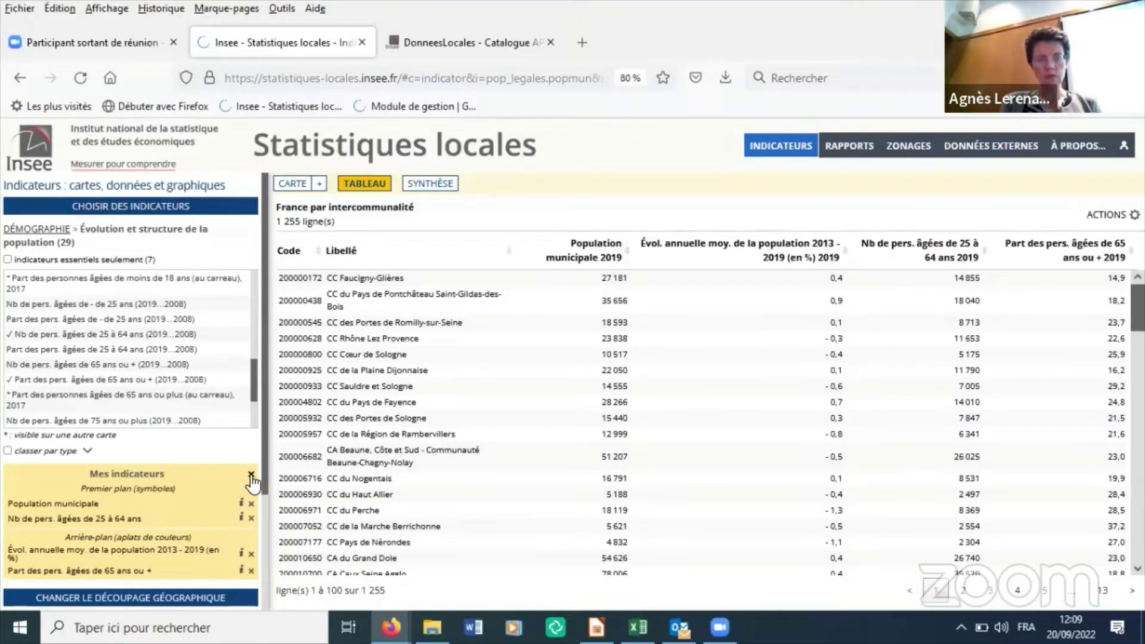
click(247, 475)
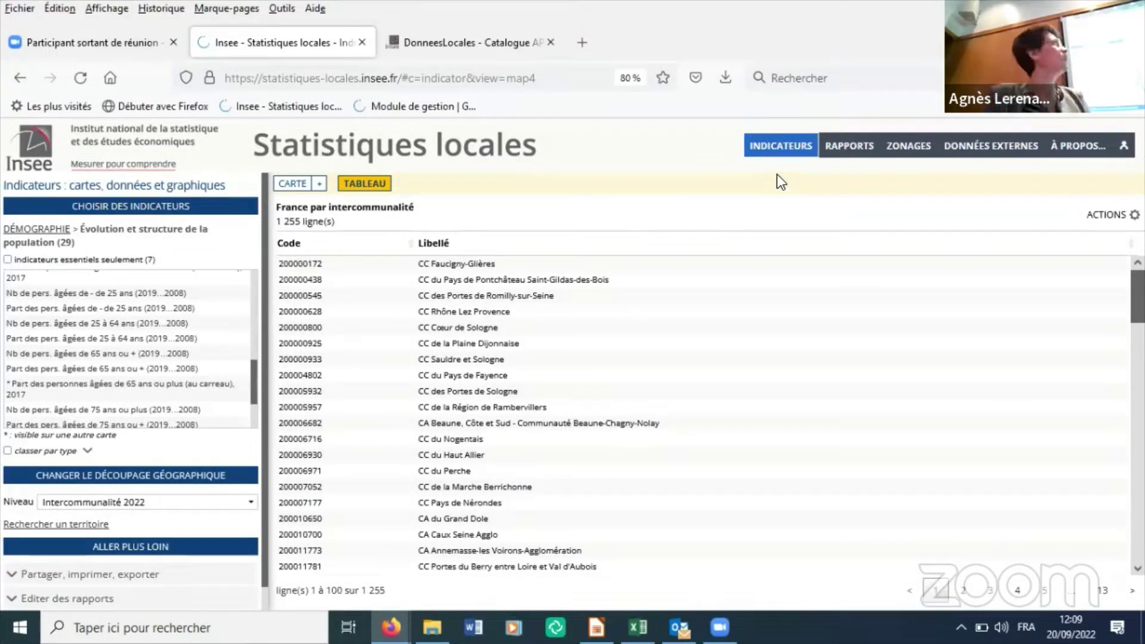
click(851, 153)
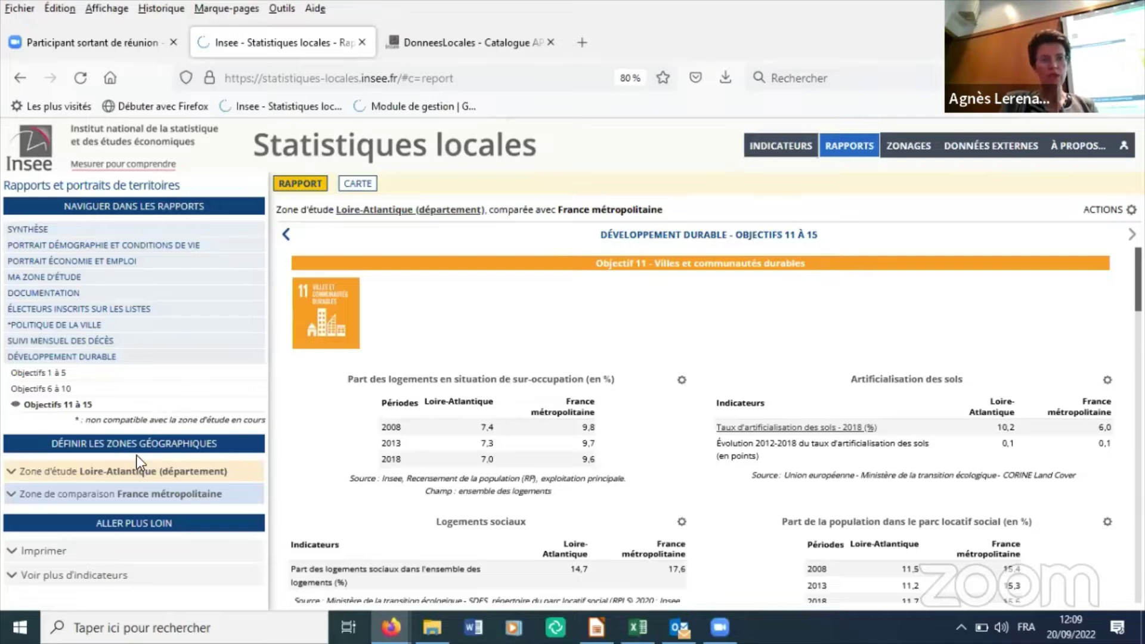
Examine the options for changing the study zone and read through the Synthèse territory comparison report for Loire-Atlantique
click(199, 472)
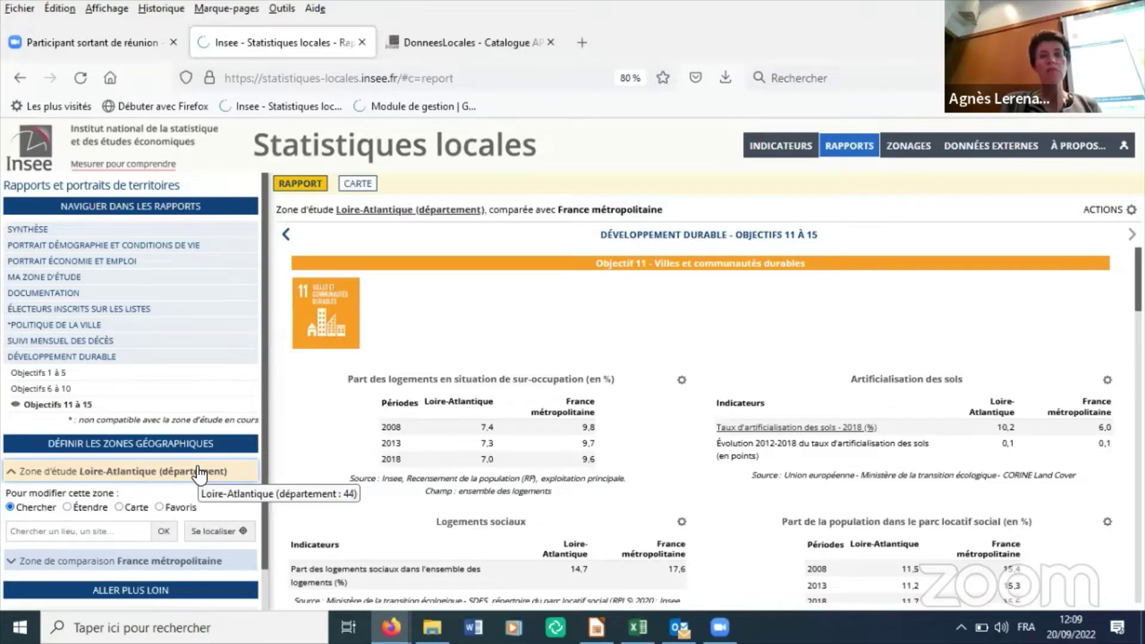
click(198, 473)
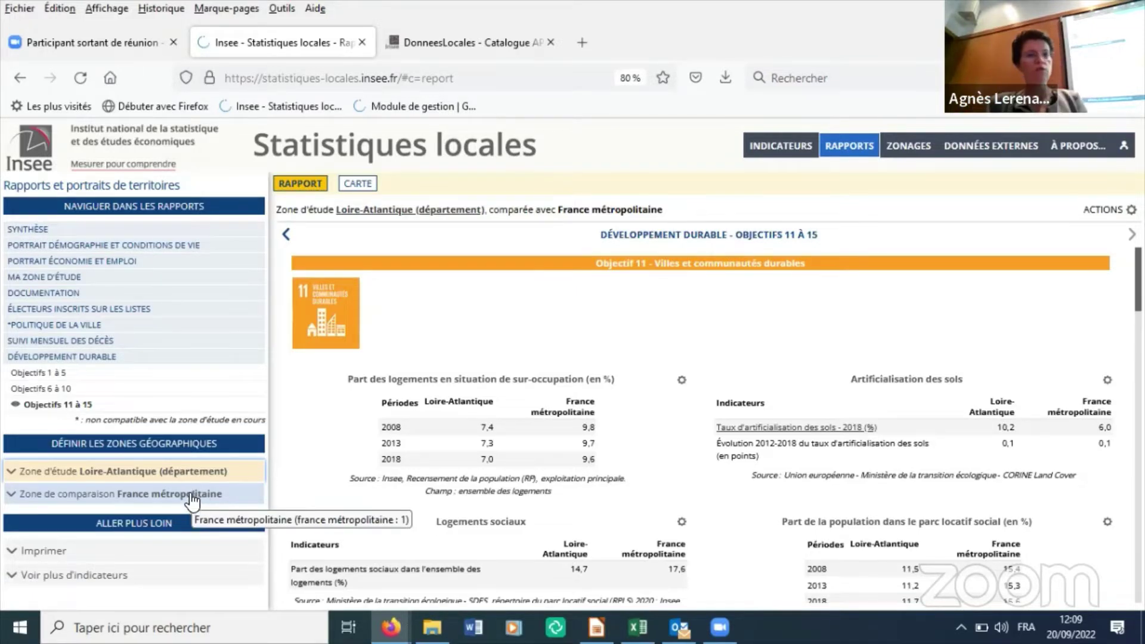
click(41, 231)
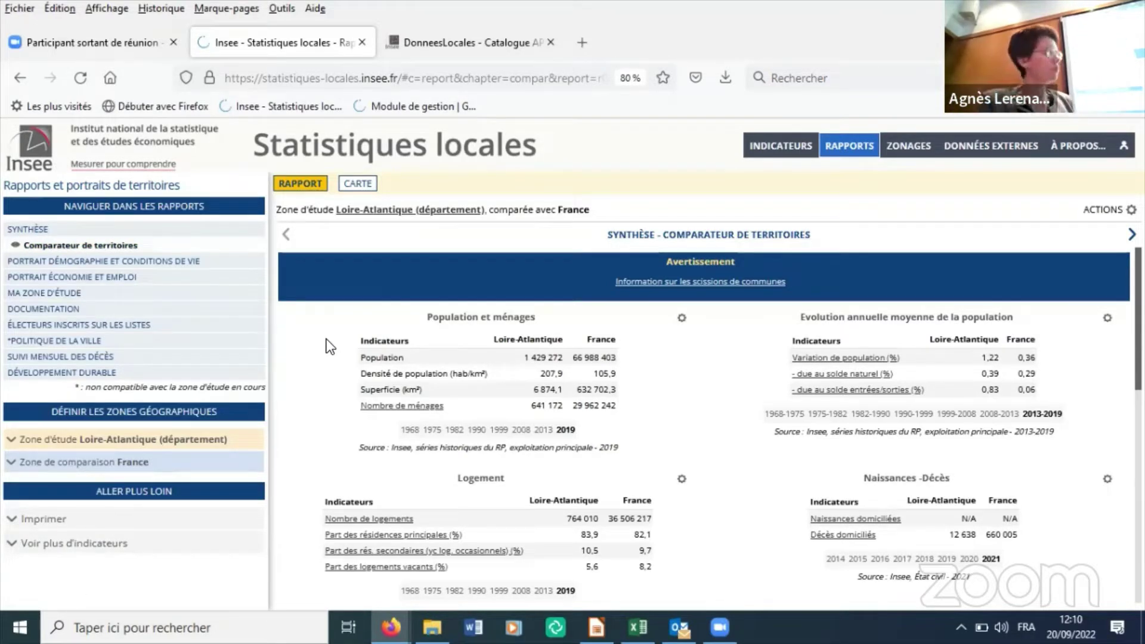
scroll(326, 340, down, 3)
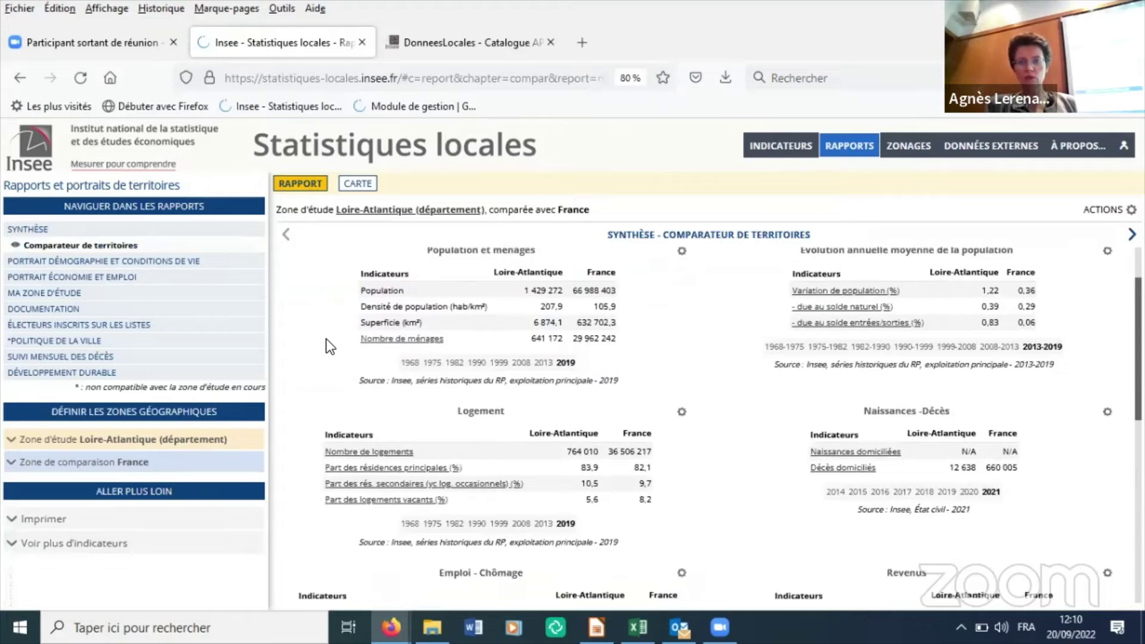
scroll(327, 346, down, 5)
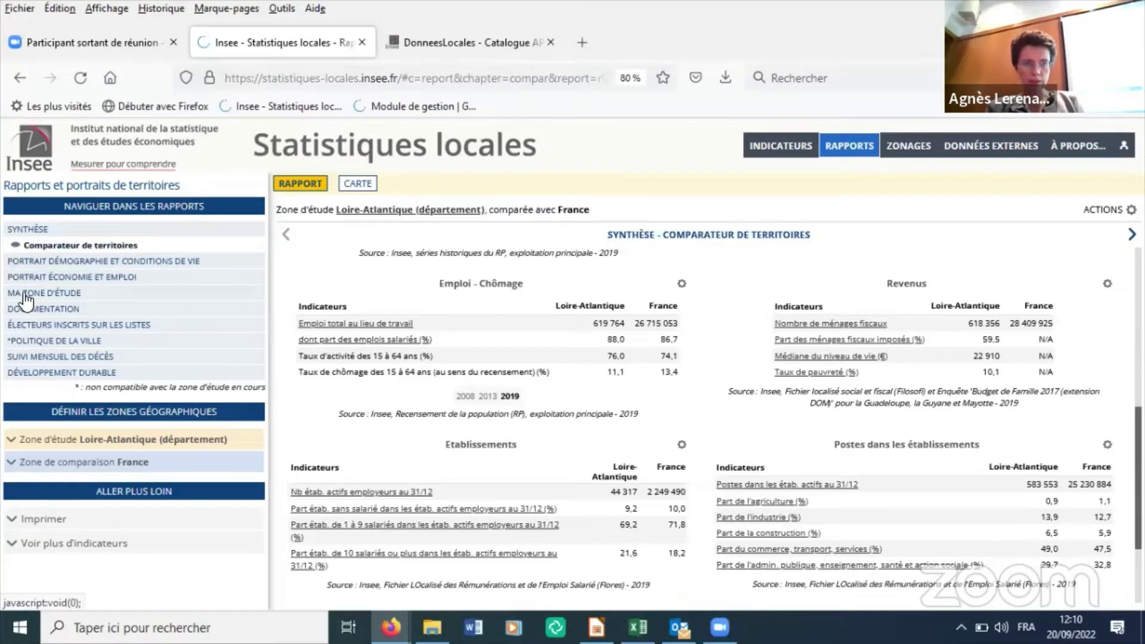
Examine the population, couples and households, and housing chapters of Portrait démographie et conditions de vie, plus the Portrait économie et emploi report
click(127, 261)
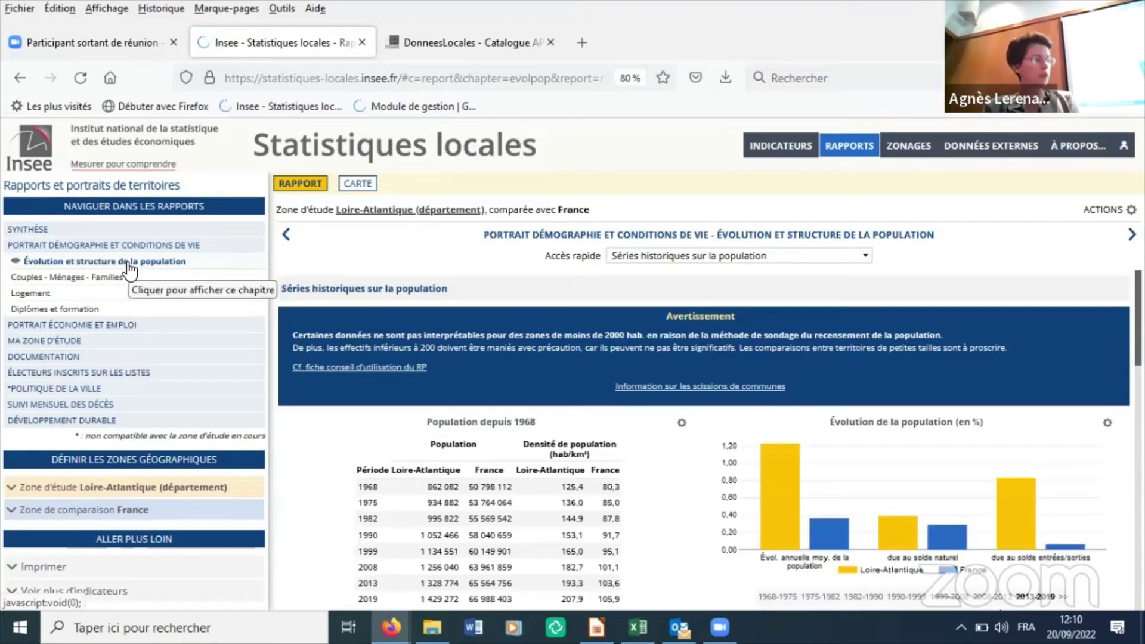
scroll(598, 414, down, 6)
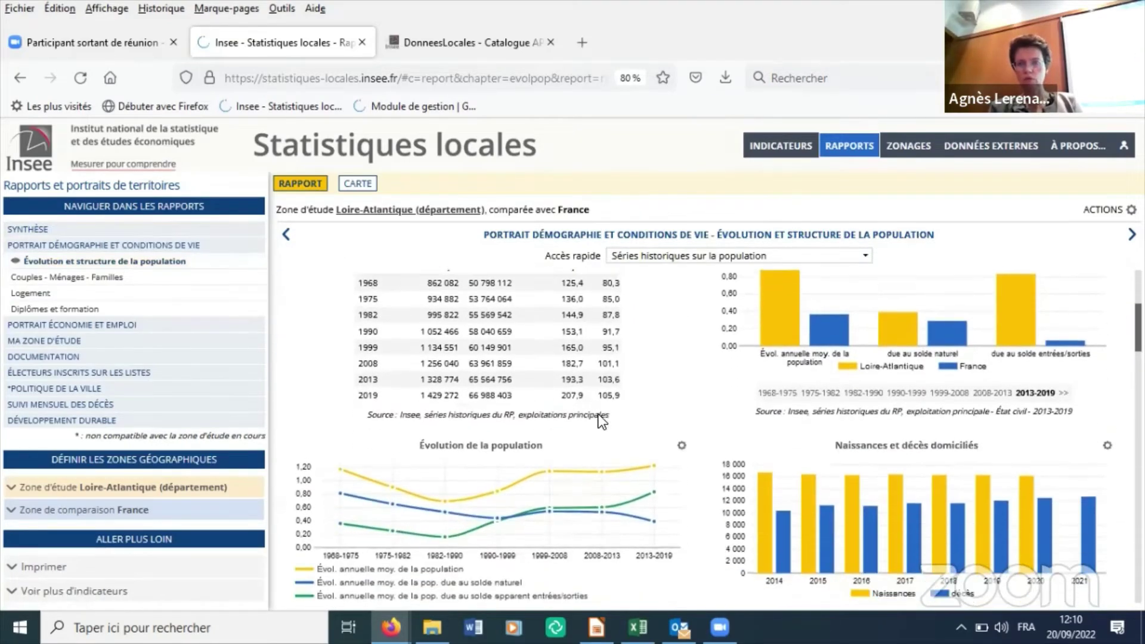
scroll(598, 414, down, 8)
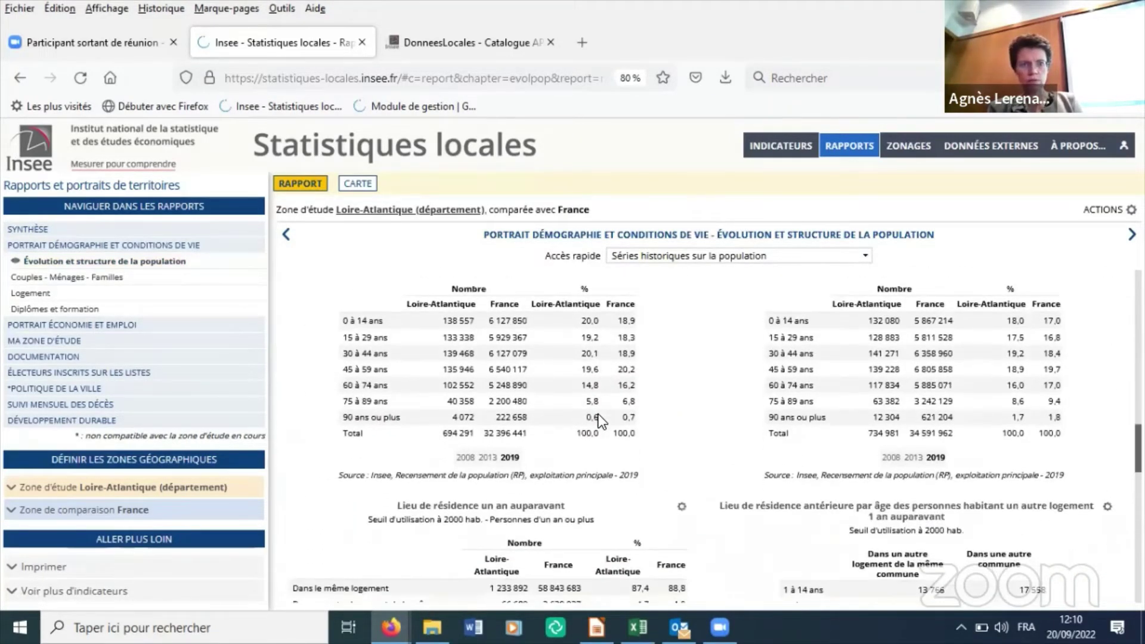
scroll(598, 414, down, 5)
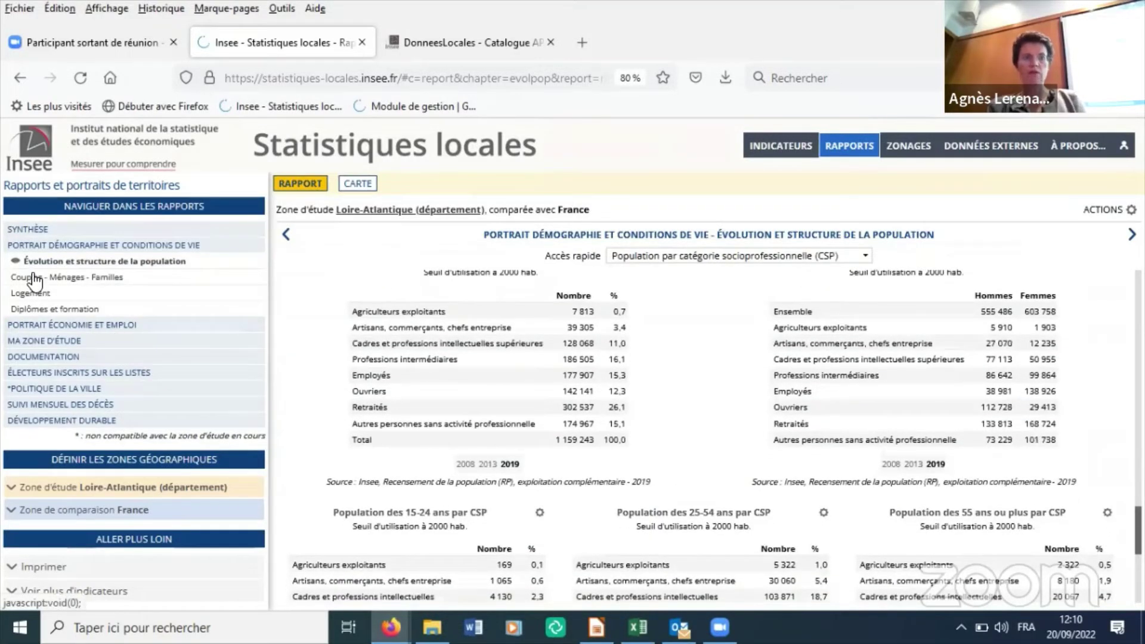
click(33, 277)
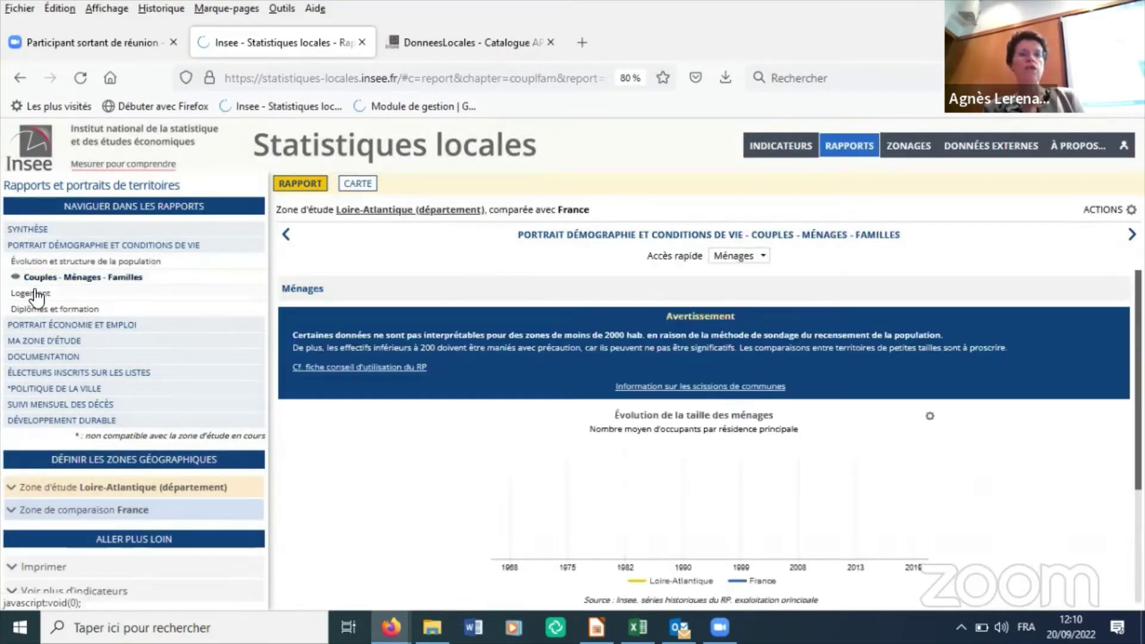
click(38, 292)
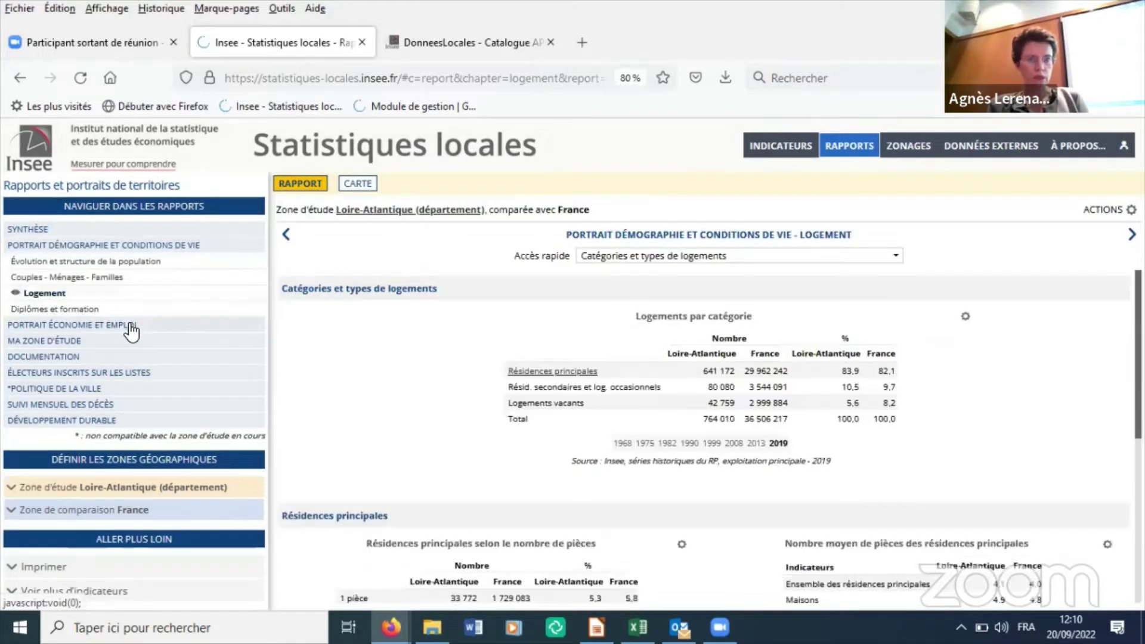
click(130, 325)
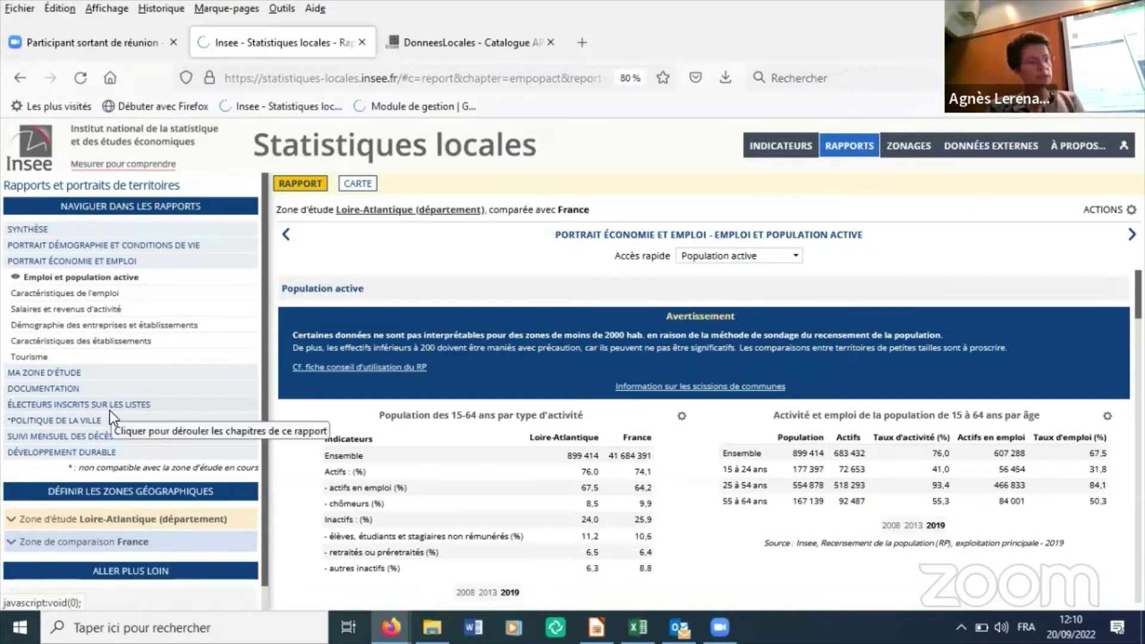
Examine the Développement durable report through its chapters Objectifs 1 à 5, 6 à 10 and 11 à 15
click(94, 454)
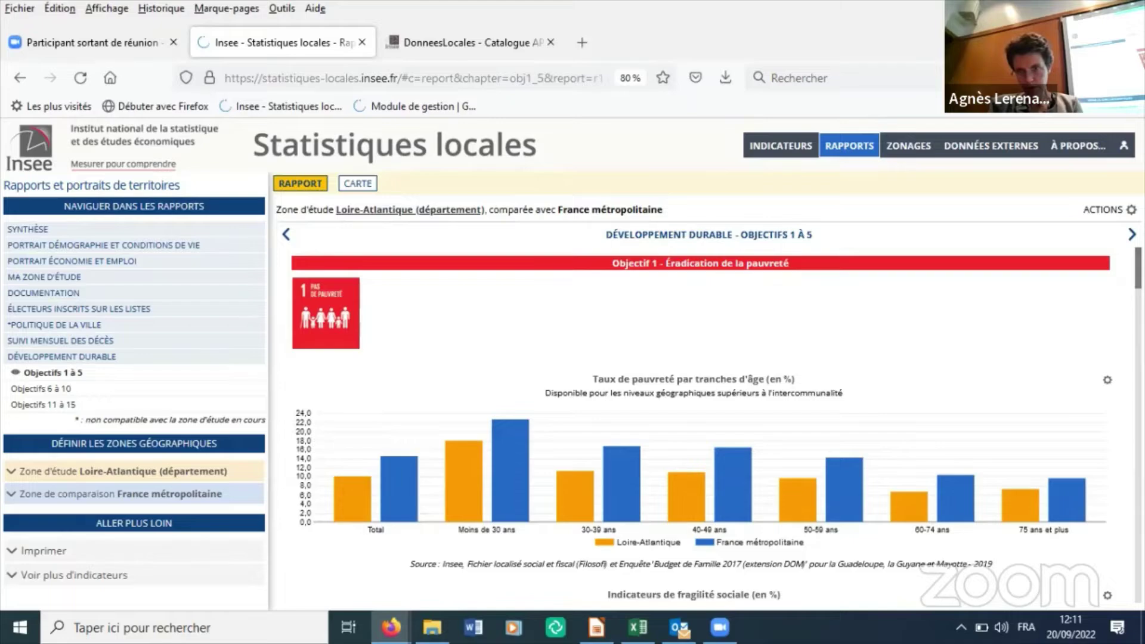
scroll(698, 387, down, 5)
scroll(700, 423, down, 15)
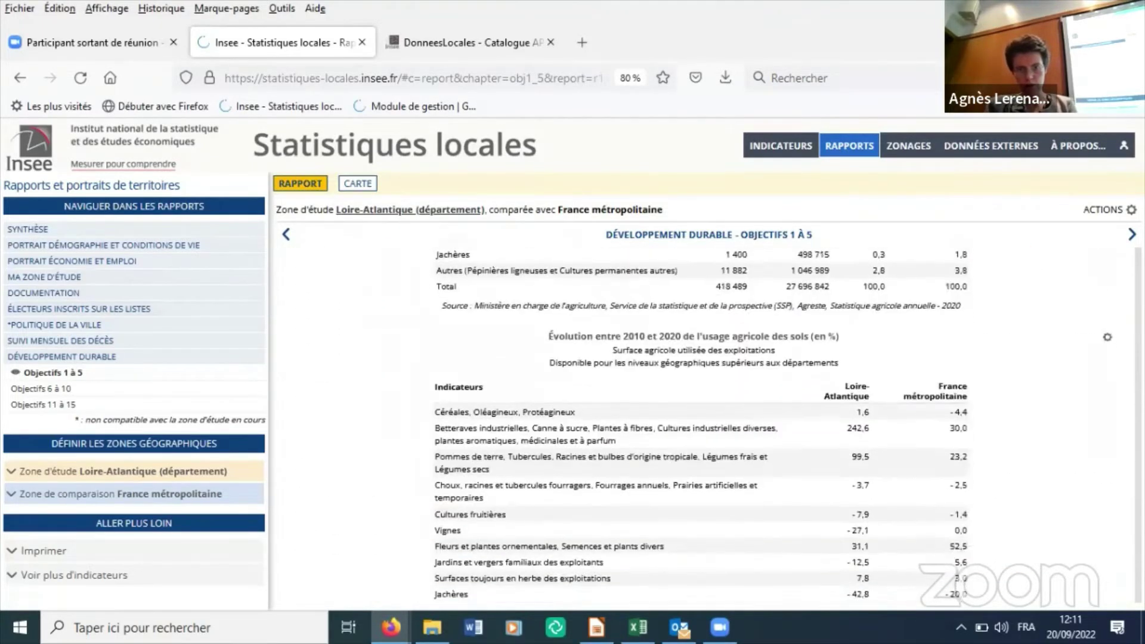
scroll(700, 418, down, 4)
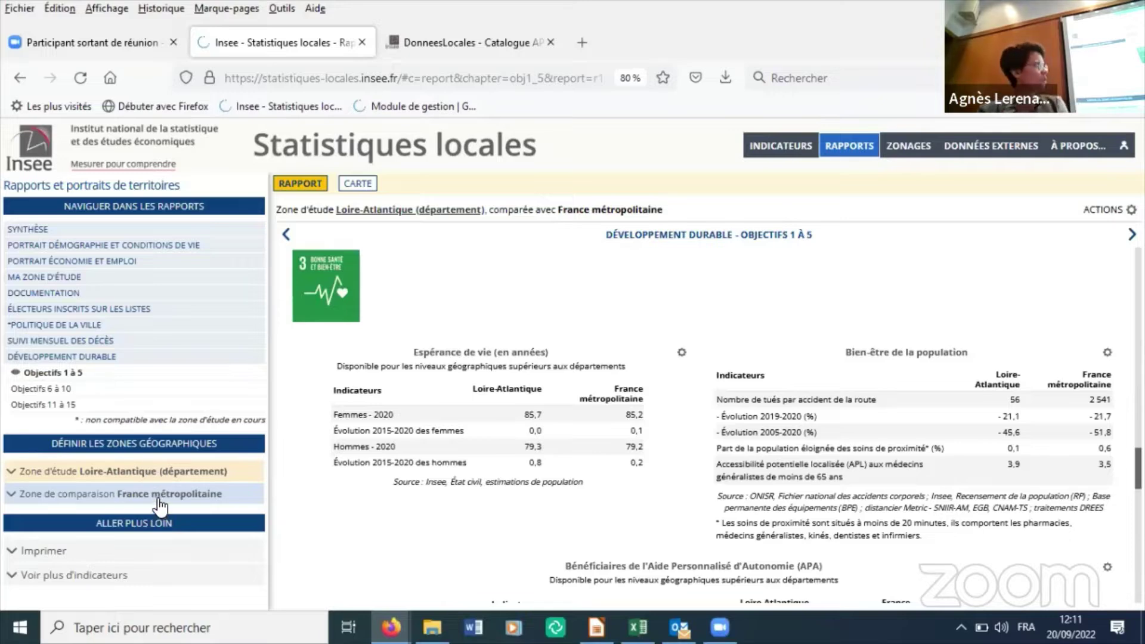
click(27, 390)
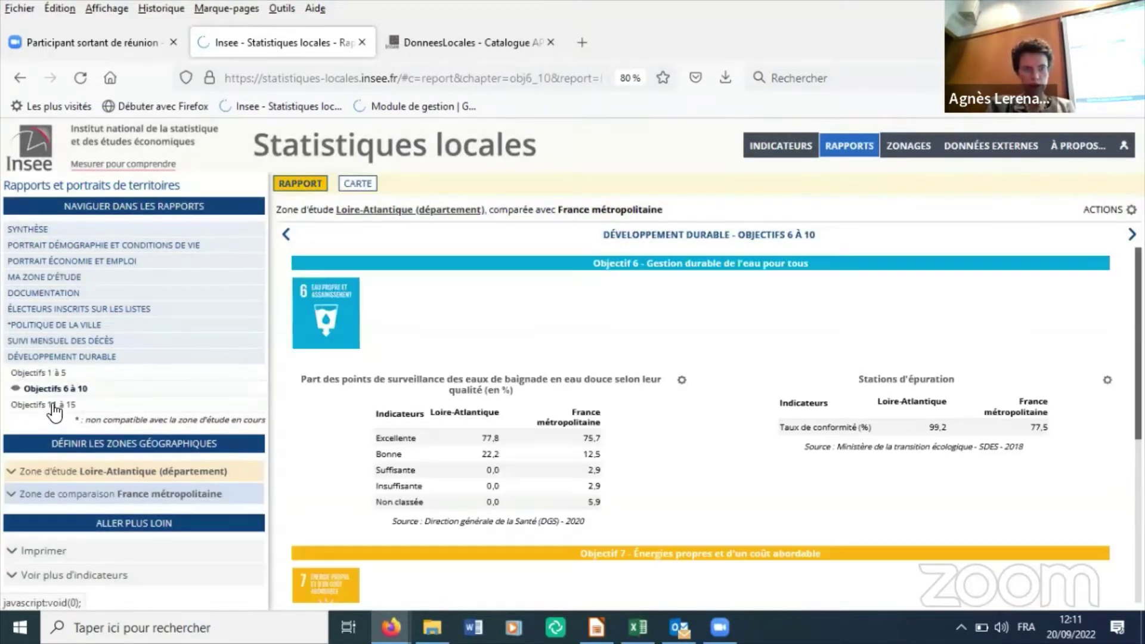
click(52, 404)
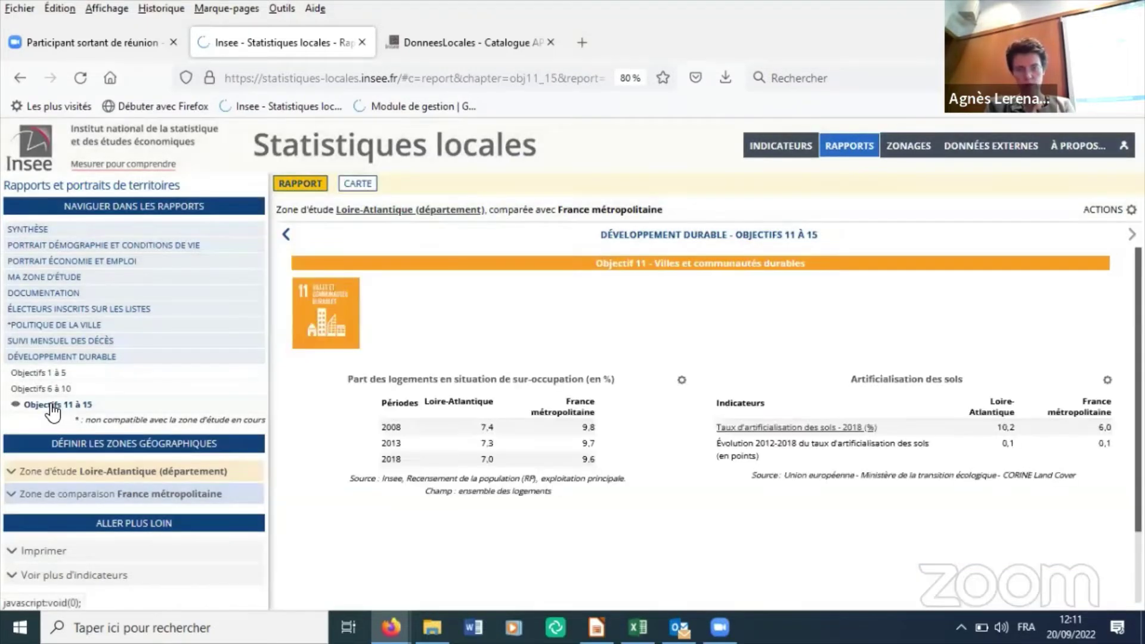
Show the Suivi mensuel des décès report and change its study zone to the département Guadeloupe (971)
click(104, 341)
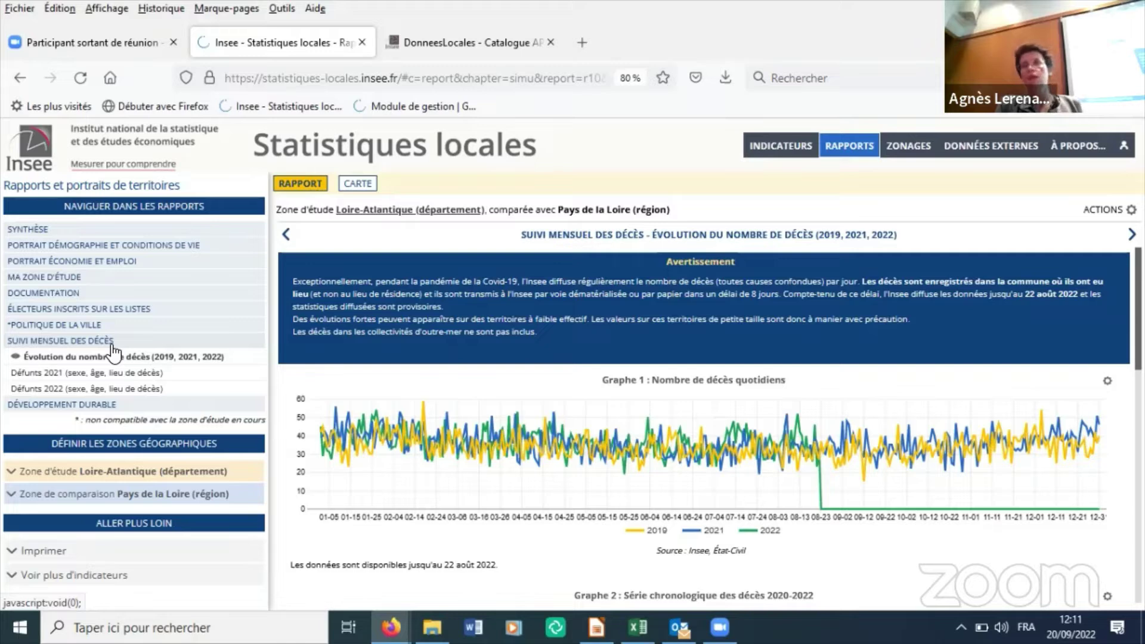
click(174, 474)
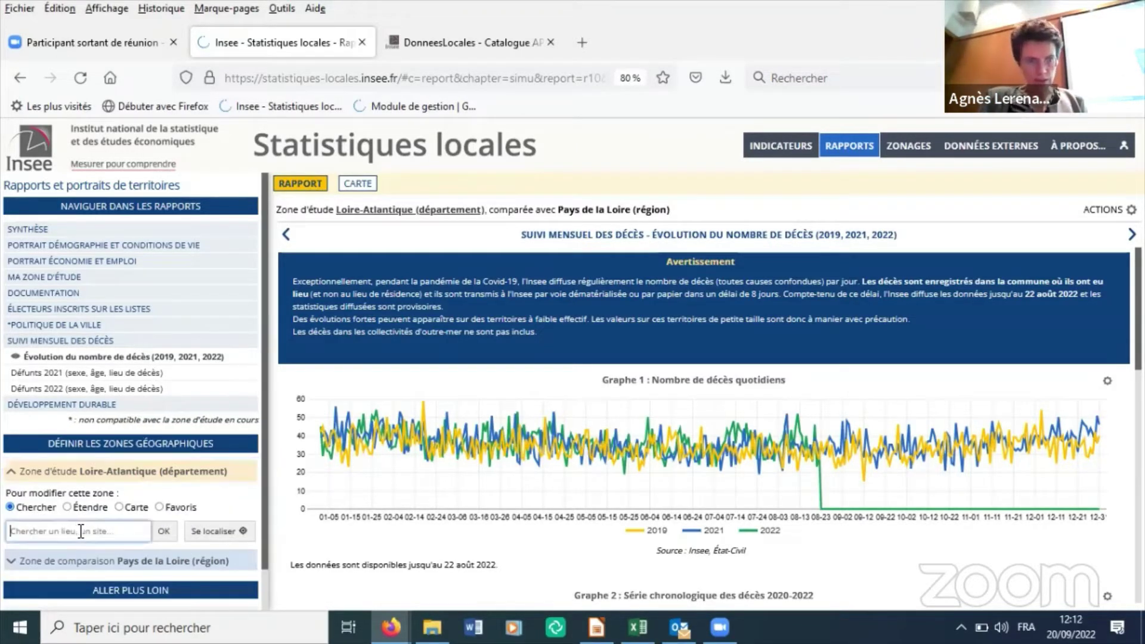
text(GUADELOUPE)
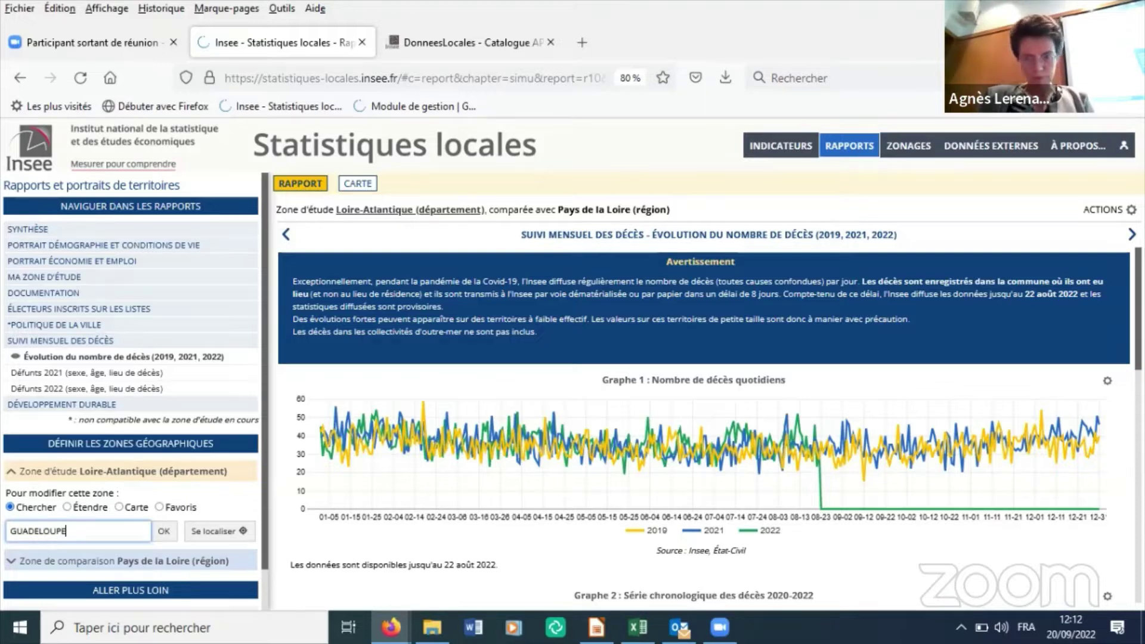
key(Return)
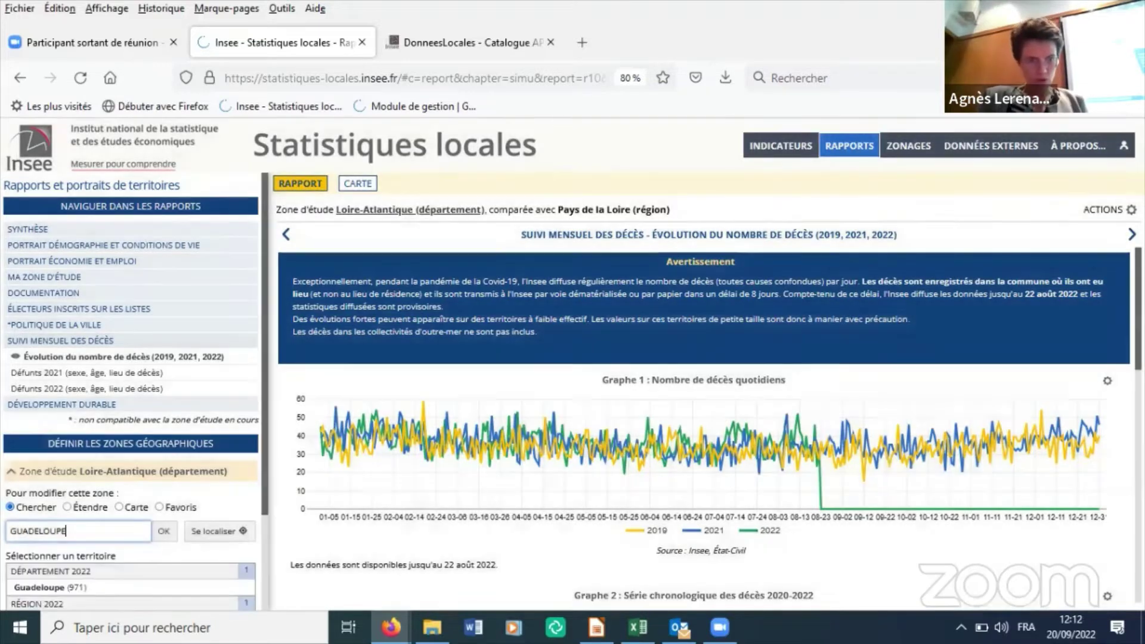
click(88, 585)
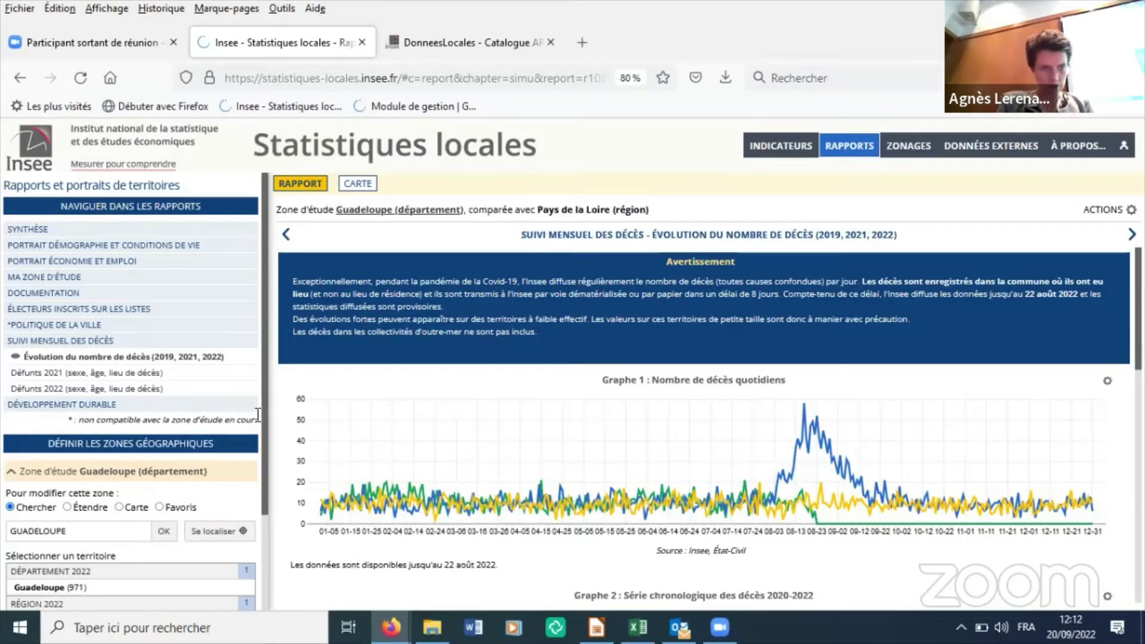
Examine the Défunts 2022 chapter on deaths by sex, age and place for Guadeloupe
click(103, 387)
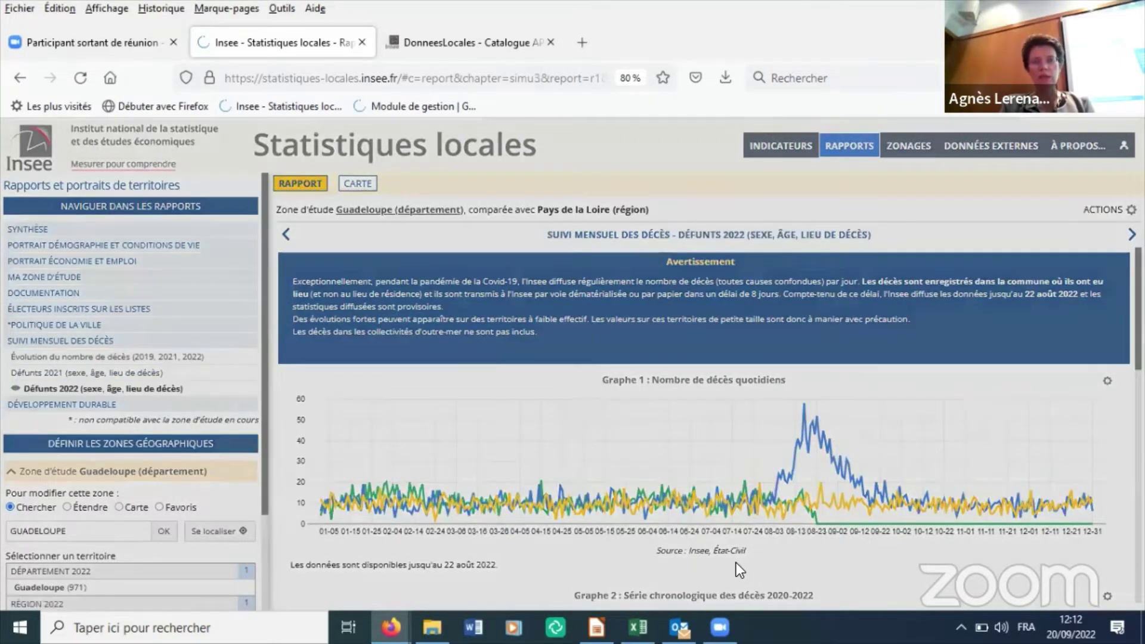
scroll(735, 563, down, 5)
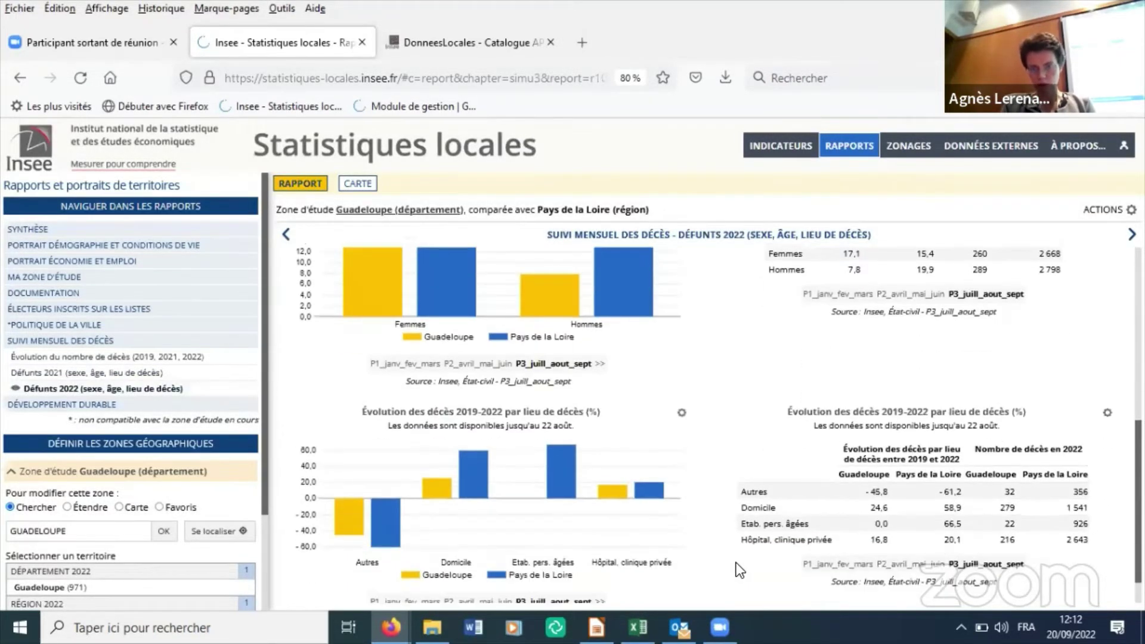
scroll(736, 563, up, 5)
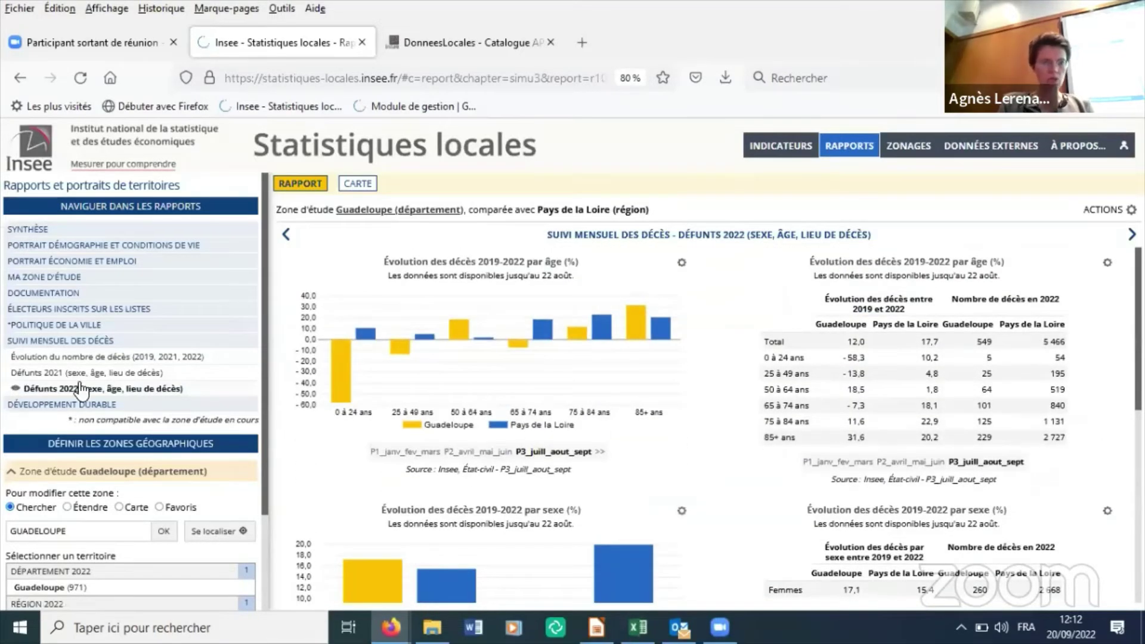
Show the Politique de la ville report and examine its Démographie chapter from population and households down to the CAF allowance tables
click(46, 325)
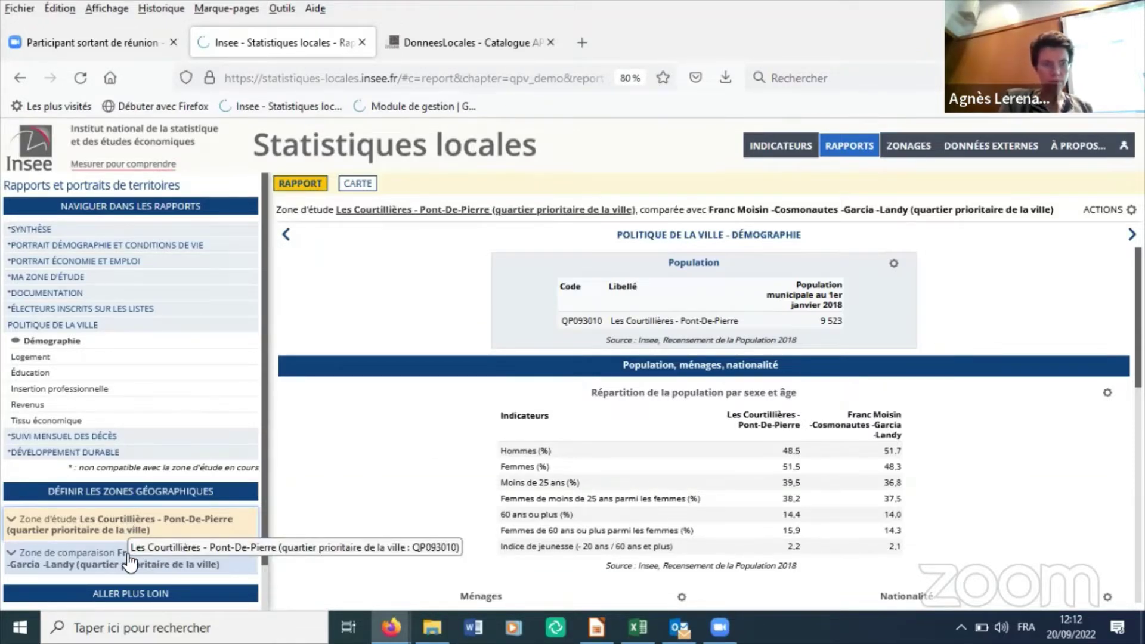
scroll(608, 493, down, 4)
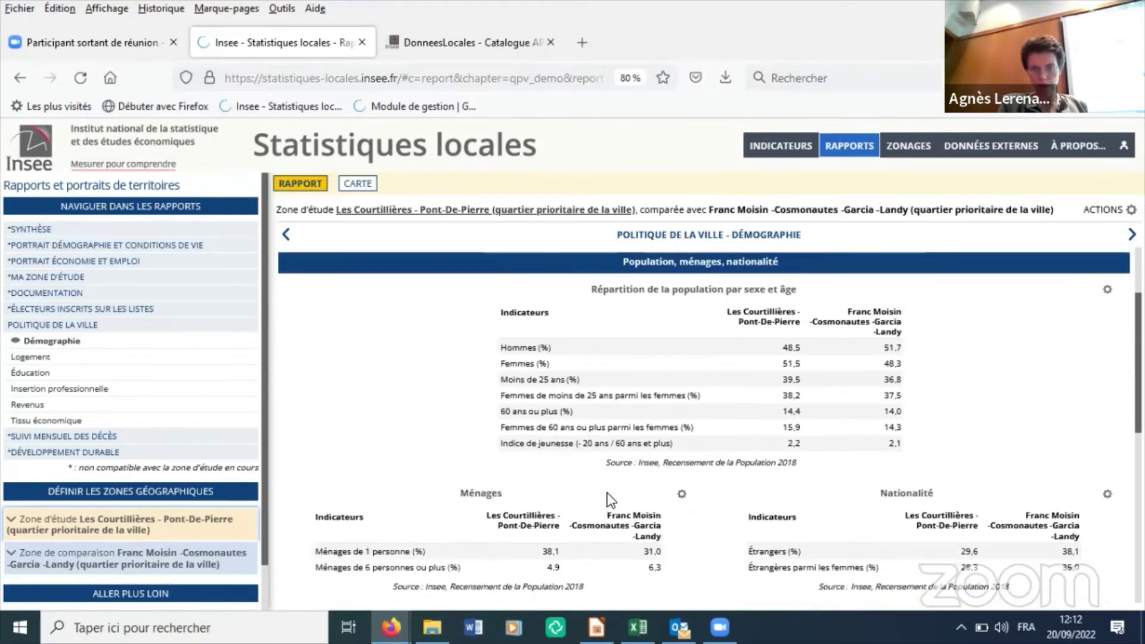
scroll(607, 492, down, 5)
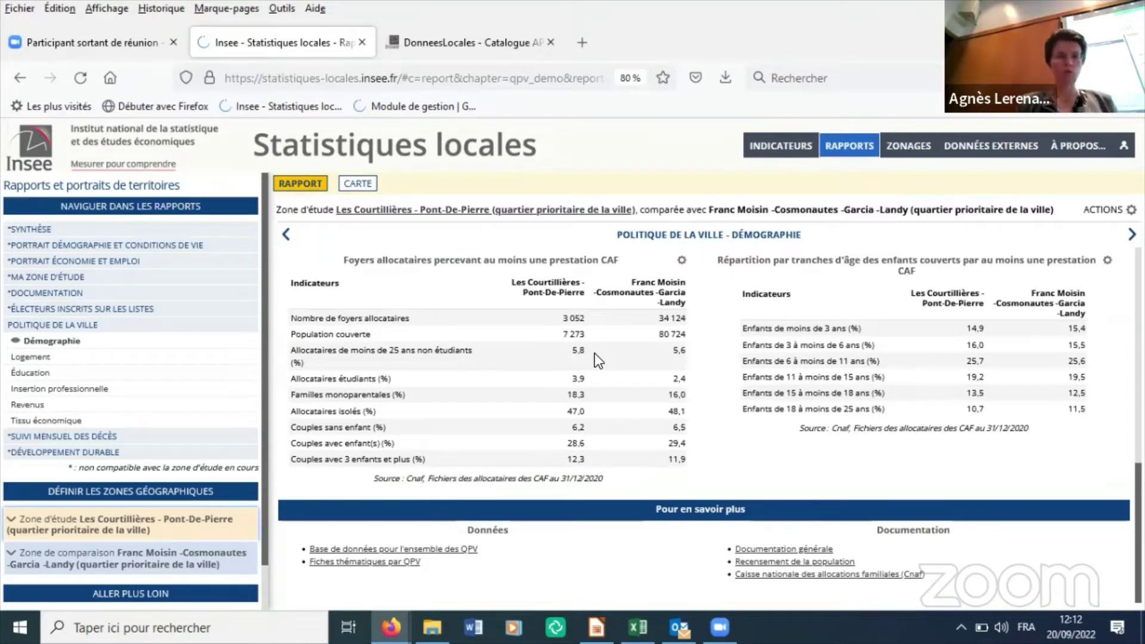
Show the Électeurs inscrits sur les listes report and examine its registrations, removals and voter nationality tables
click(108, 307)
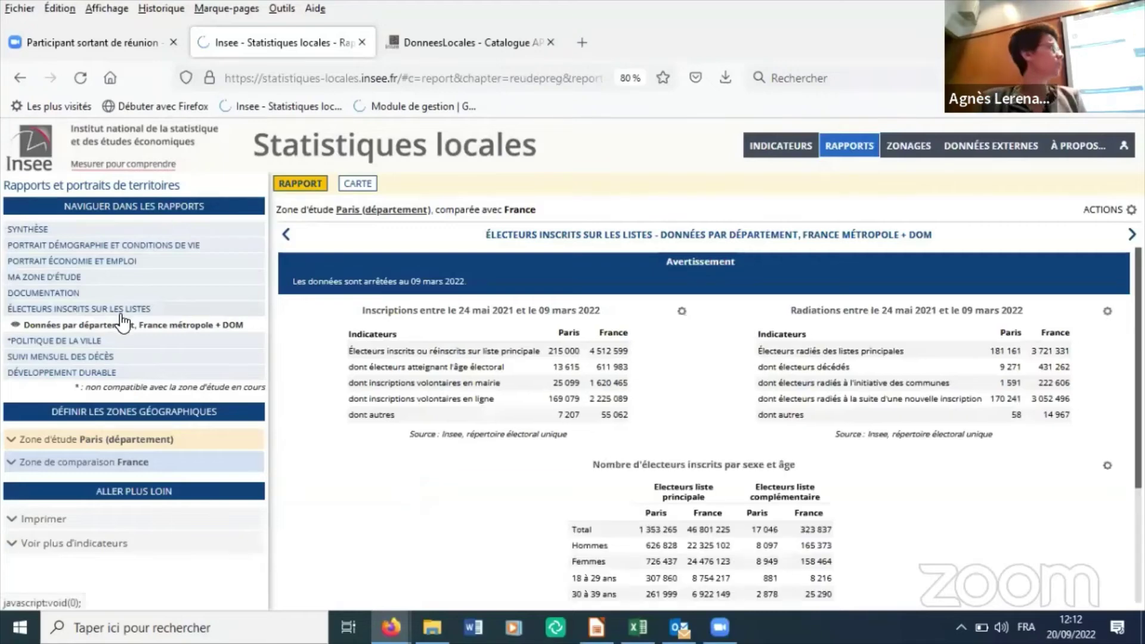
scroll(465, 497, down, 5)
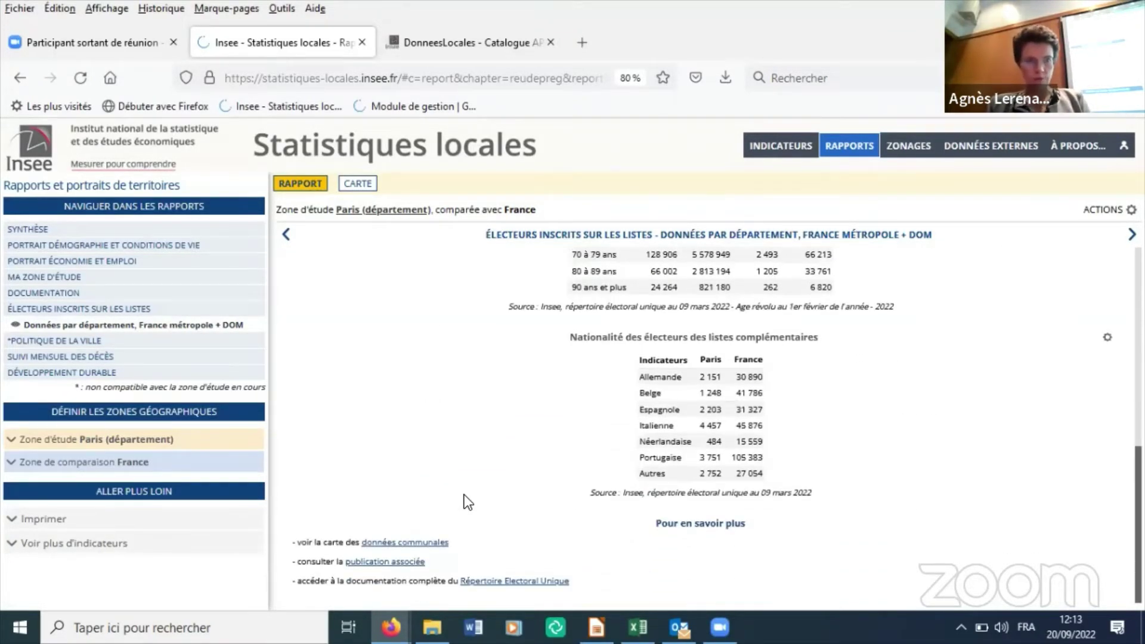
scroll(650, 493, up, 6)
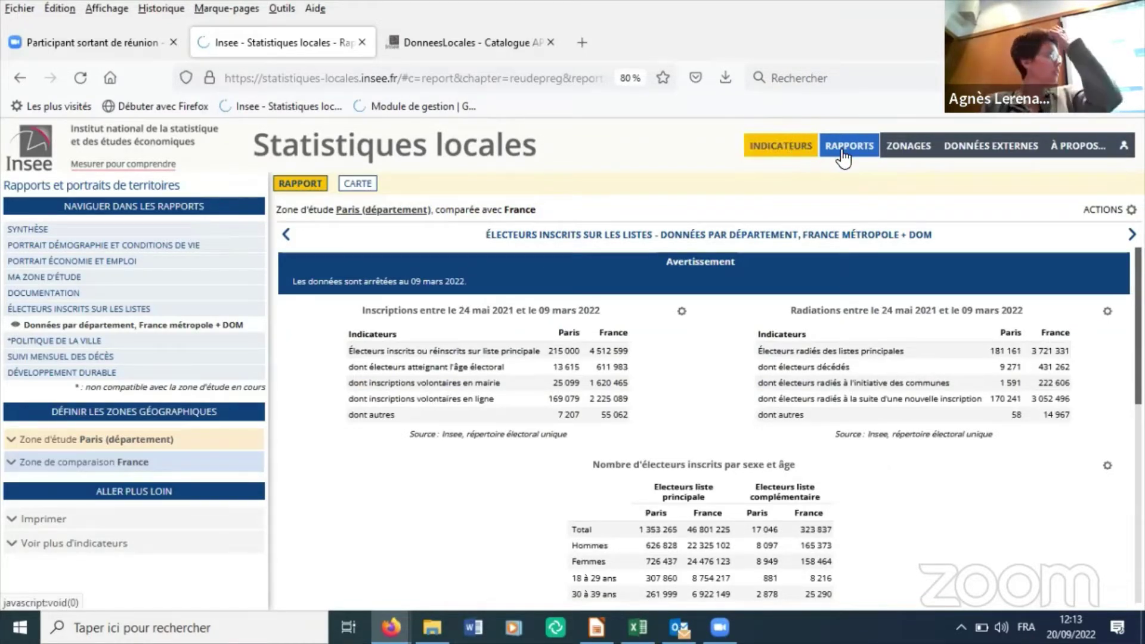
Show the external data section, remove the Hausse_effectifs_enseignement_superieur indicator, and deselect and reselect Jeu de données 1
click(1008, 149)
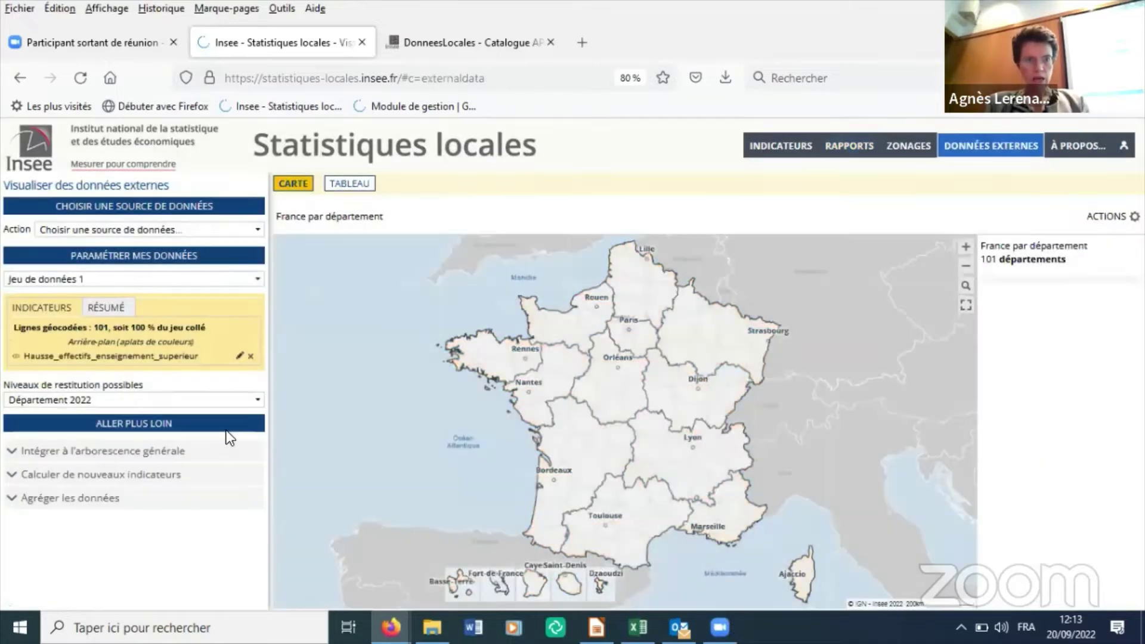
click(250, 356)
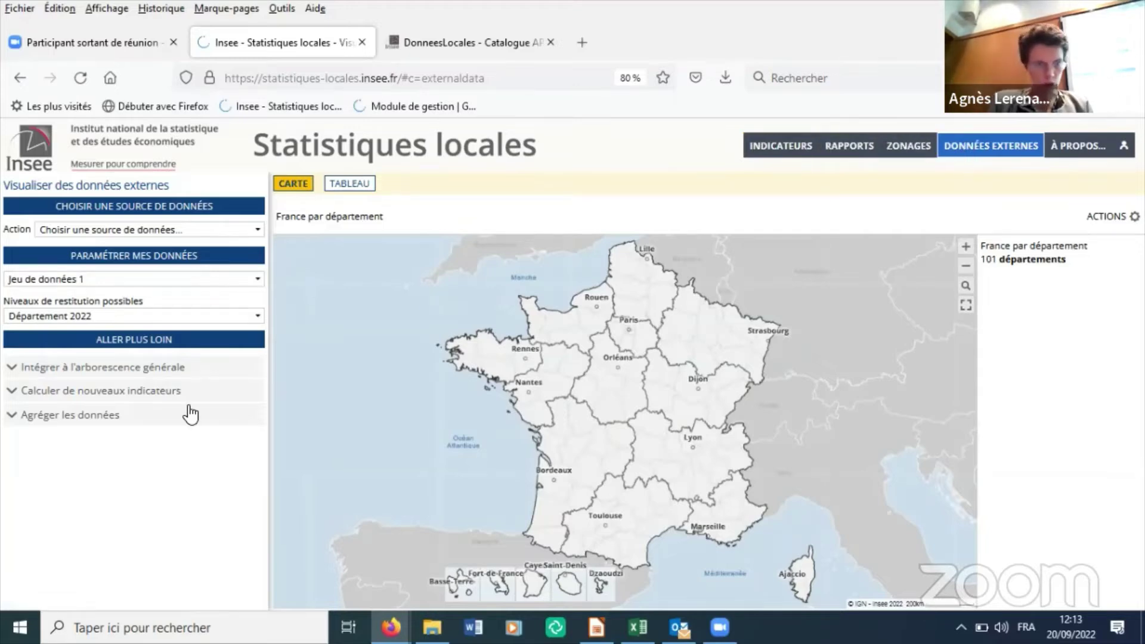
click(132, 280)
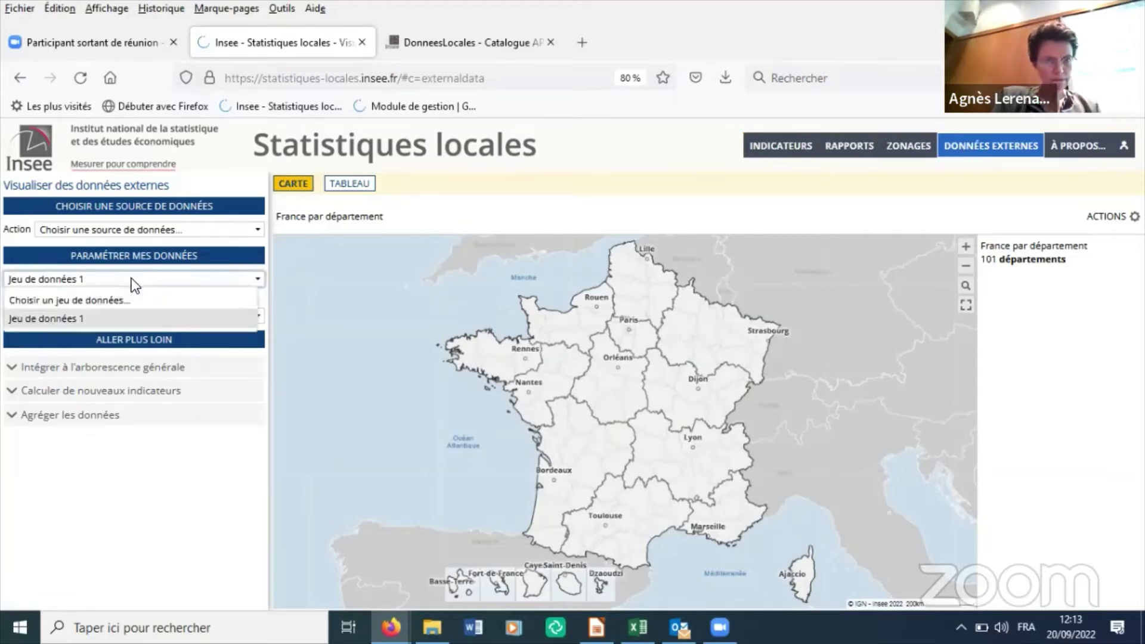
click(71, 302)
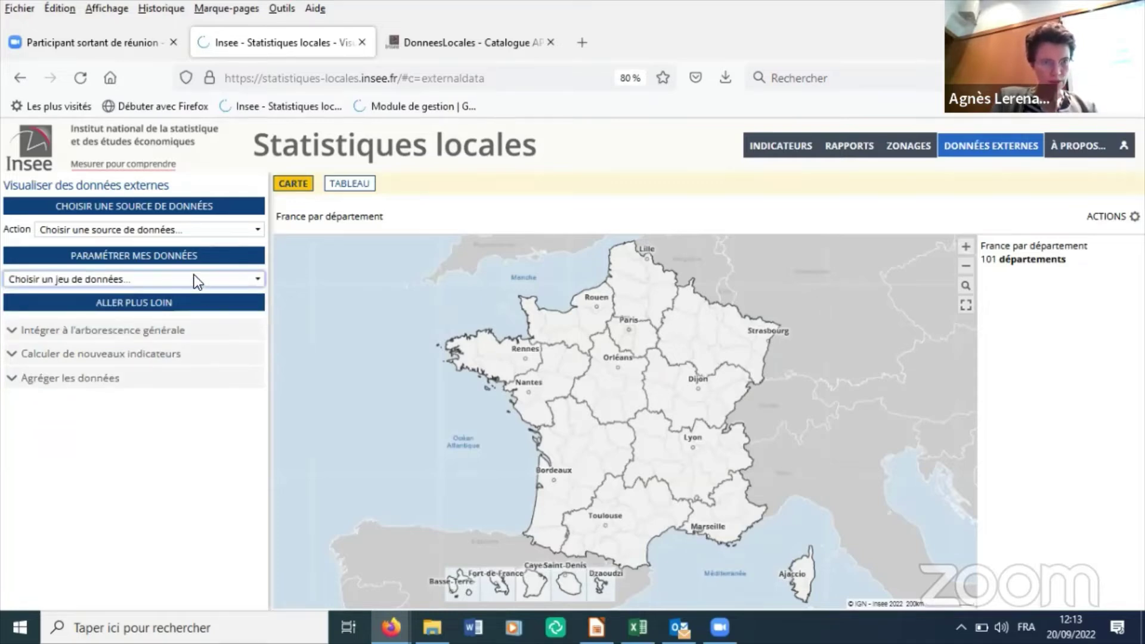
click(195, 276)
click(91, 319)
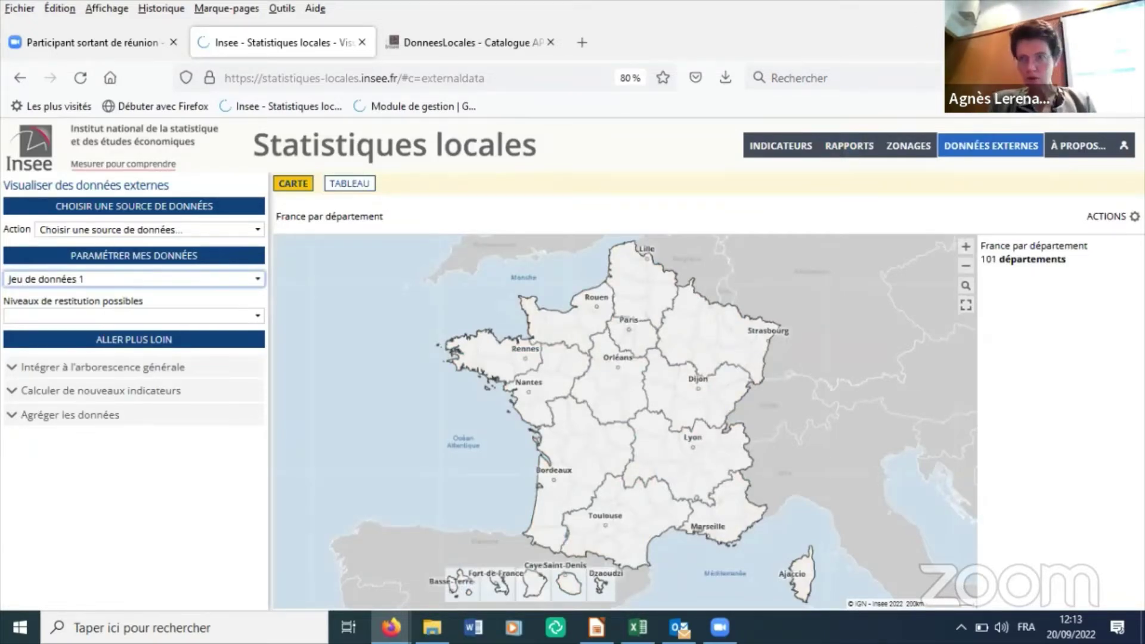
Leave the current browser window and load the bookmarked Statistiques locales home page in a new tab of the other Firefox window
click(1049, 8)
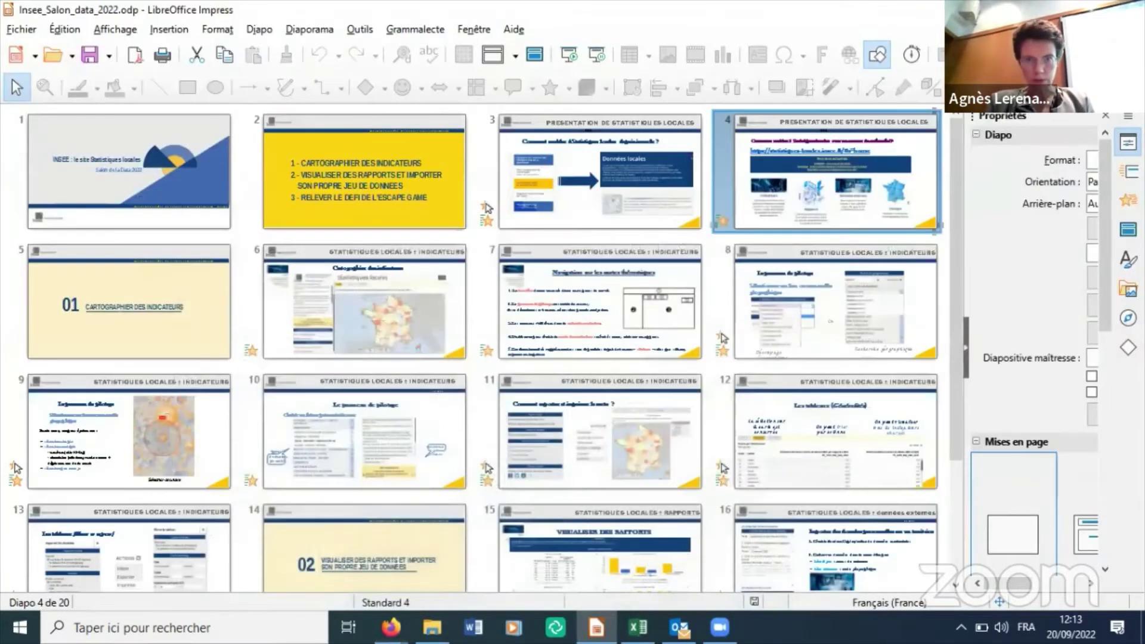
click(389, 623)
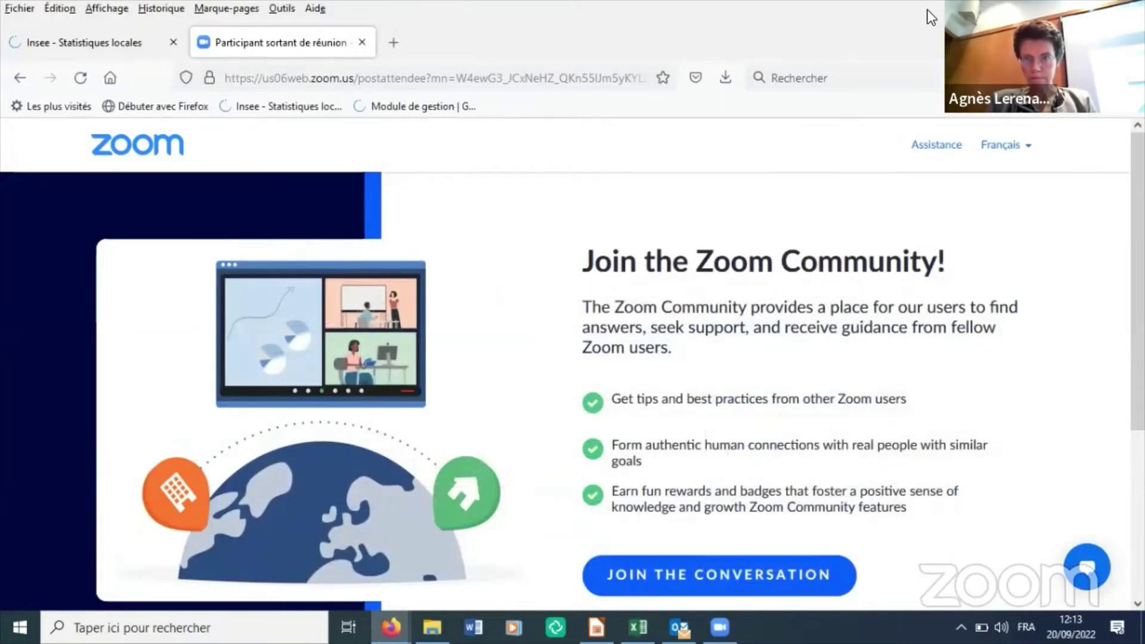
click(391, 46)
click(233, 8)
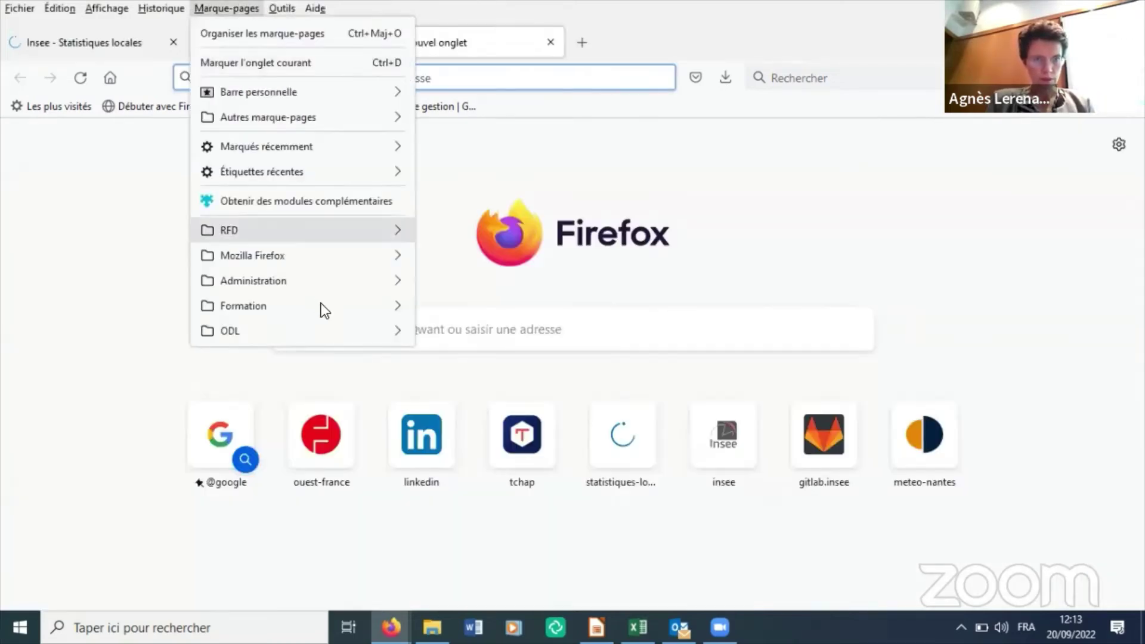
mouse_move(373, 332)
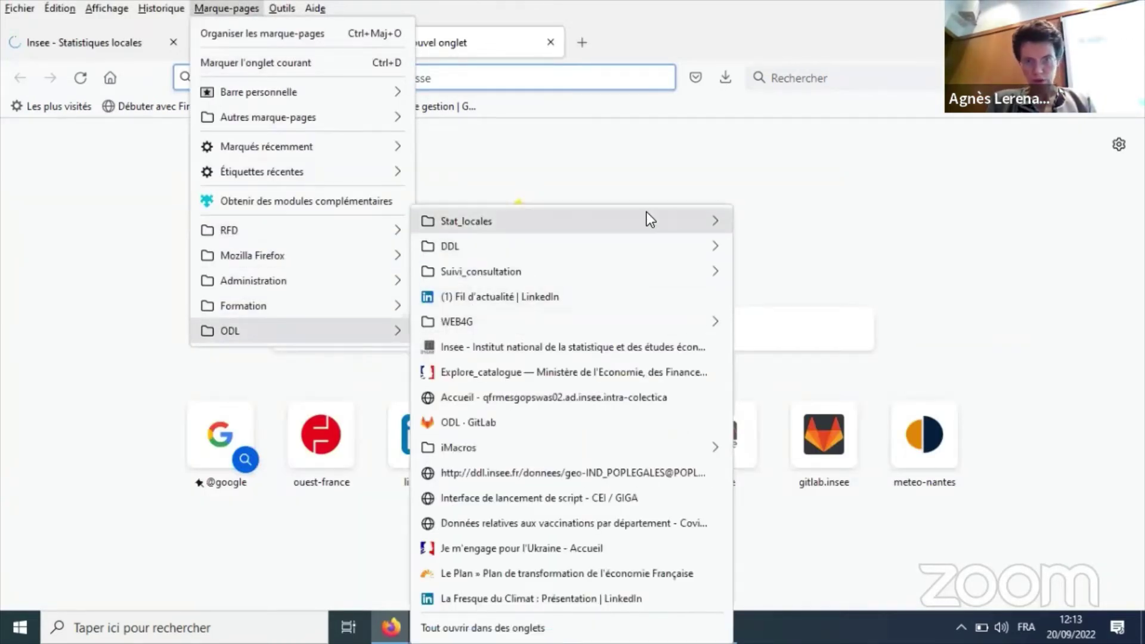
mouse_move(650, 219)
click(811, 226)
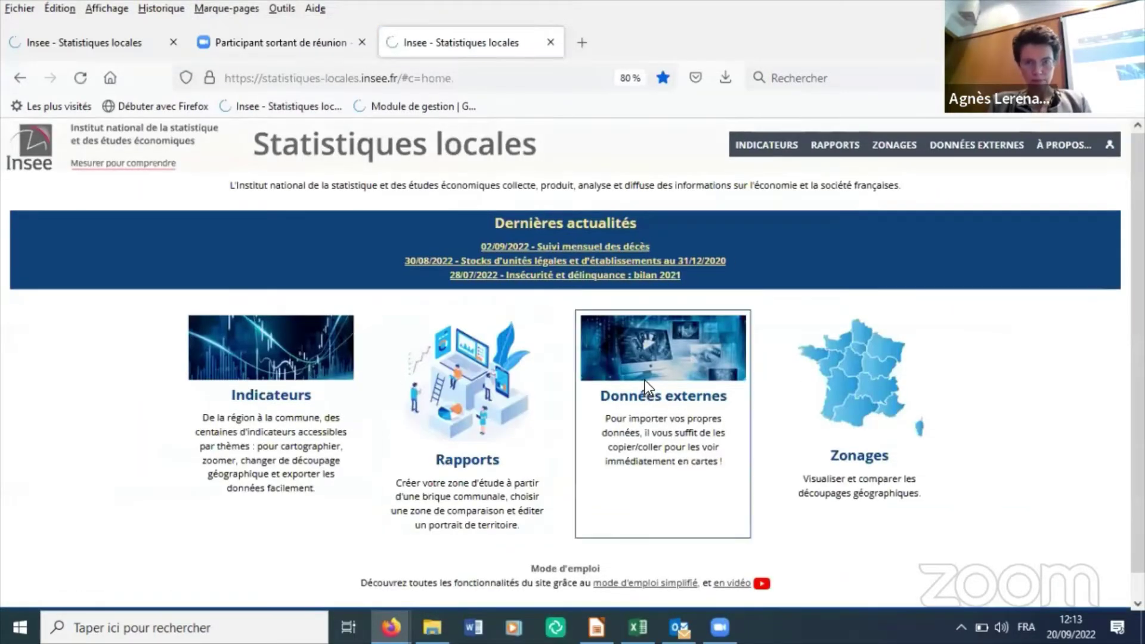
Start a territorial data import in Données externes and set its geographic level to Département 2022
click(646, 391)
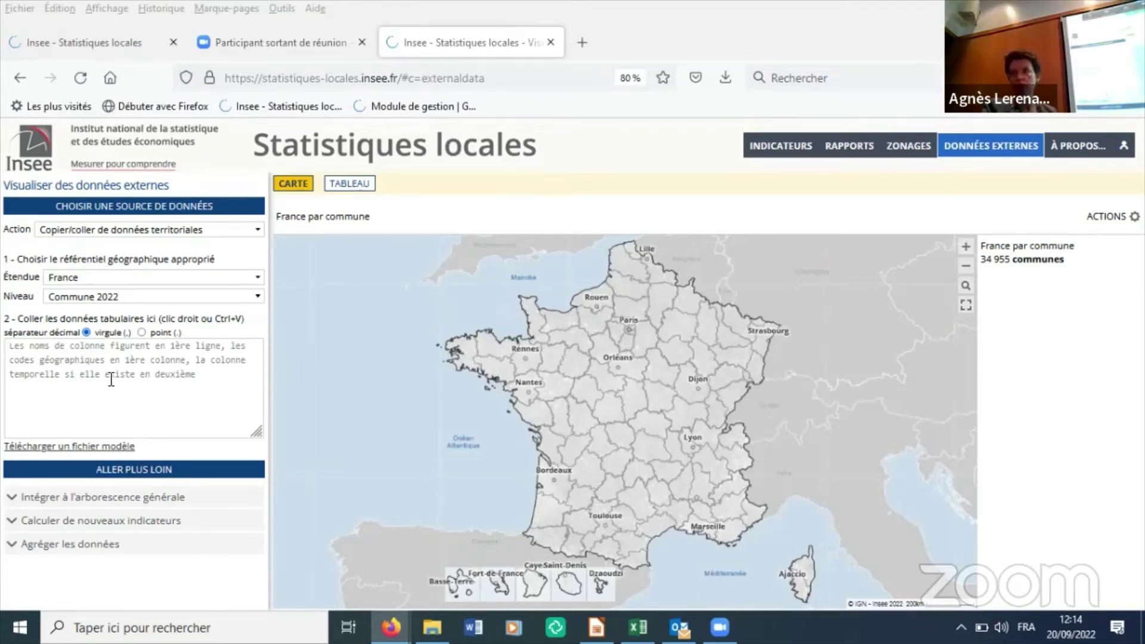
click(69, 298)
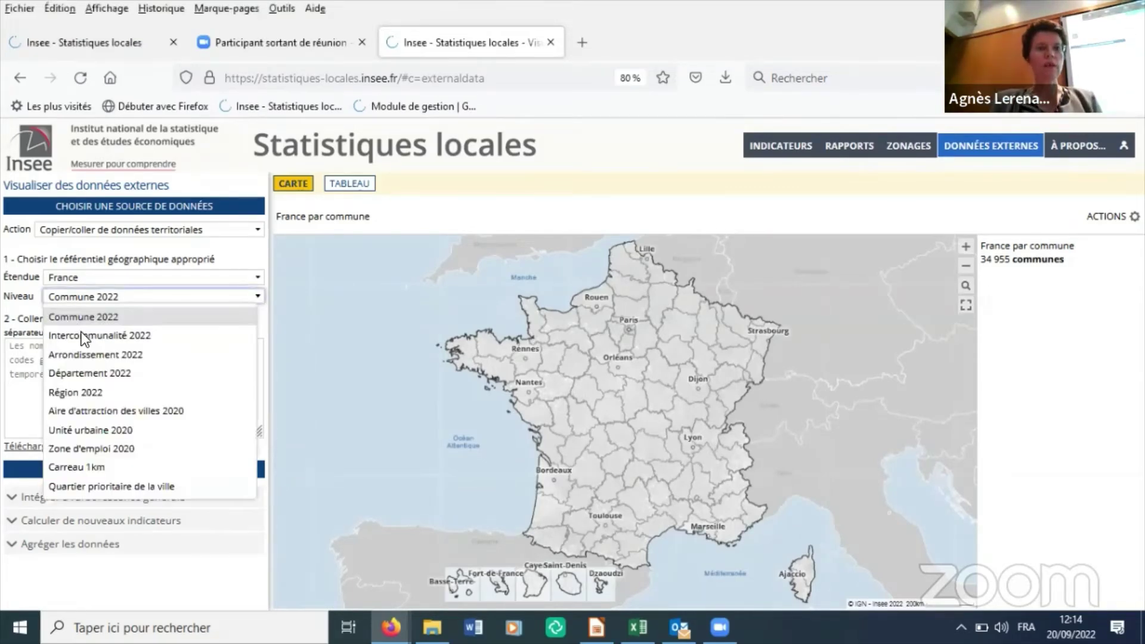
click(100, 370)
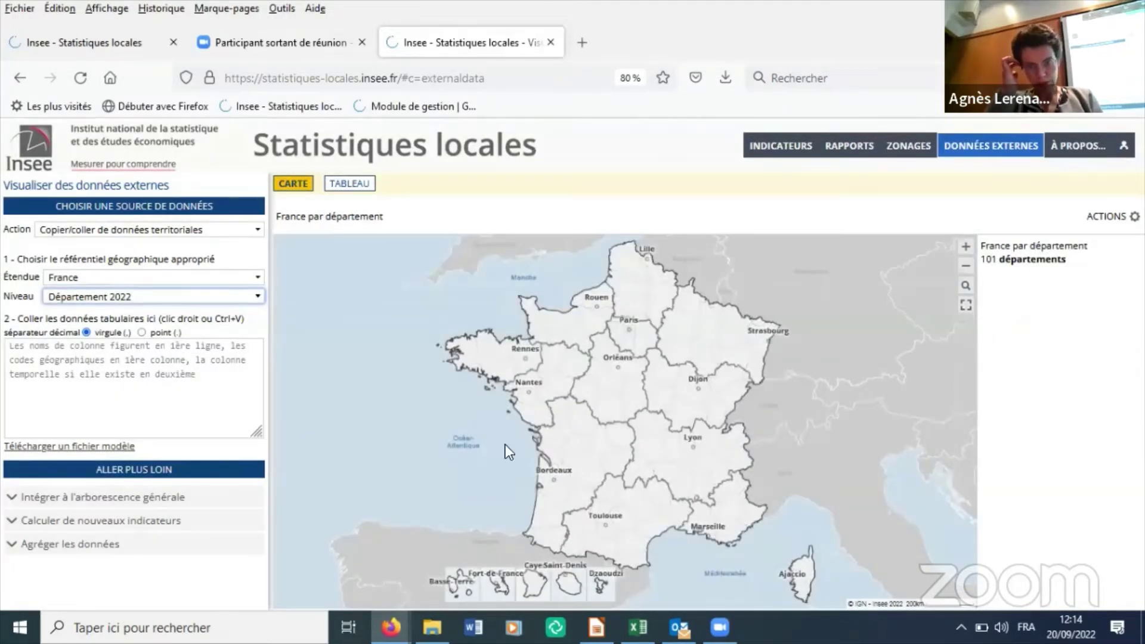
Copy the selected département table from Jeu_donnees_import_Stat_locales.xlsx in Excel and paste it into the external data import form in Firefox
click(637, 627)
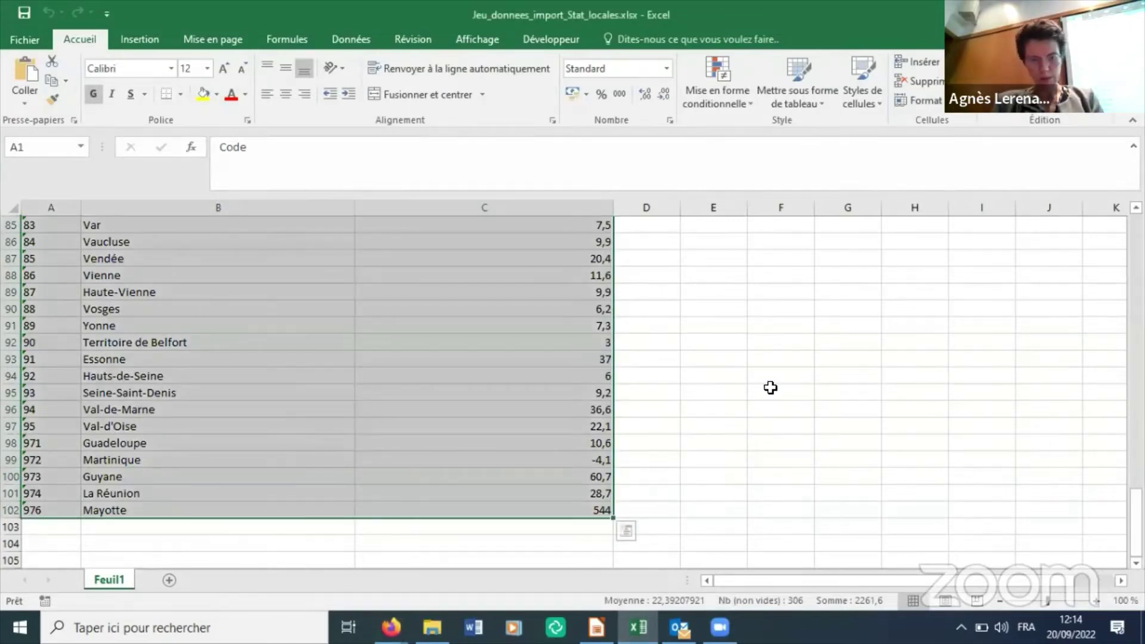
key(ctrl+c)
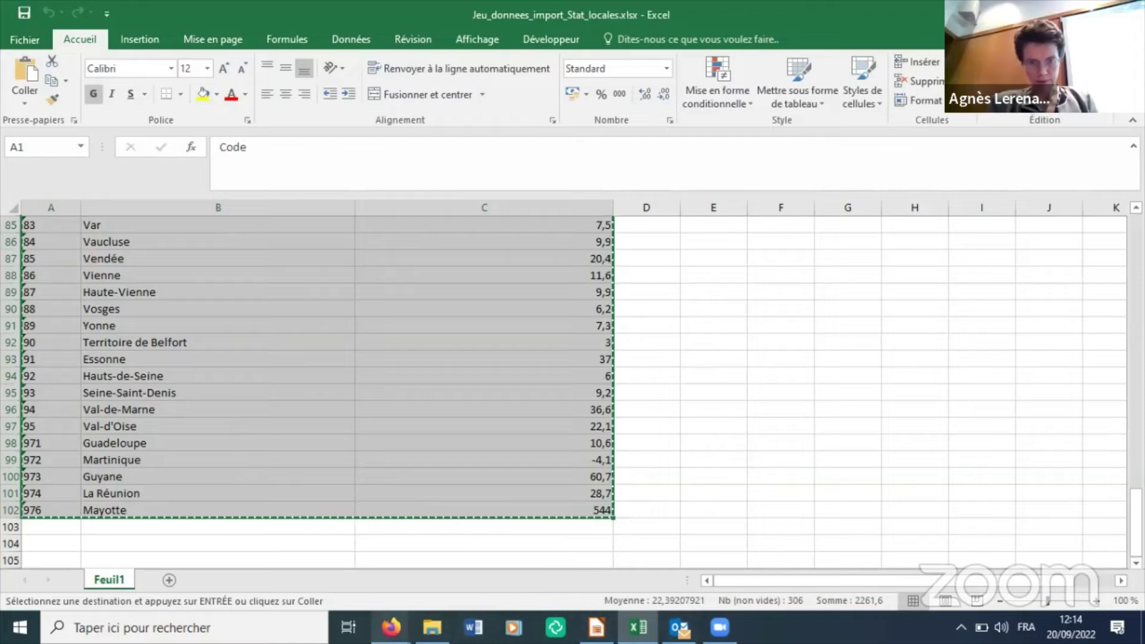
click(391, 628)
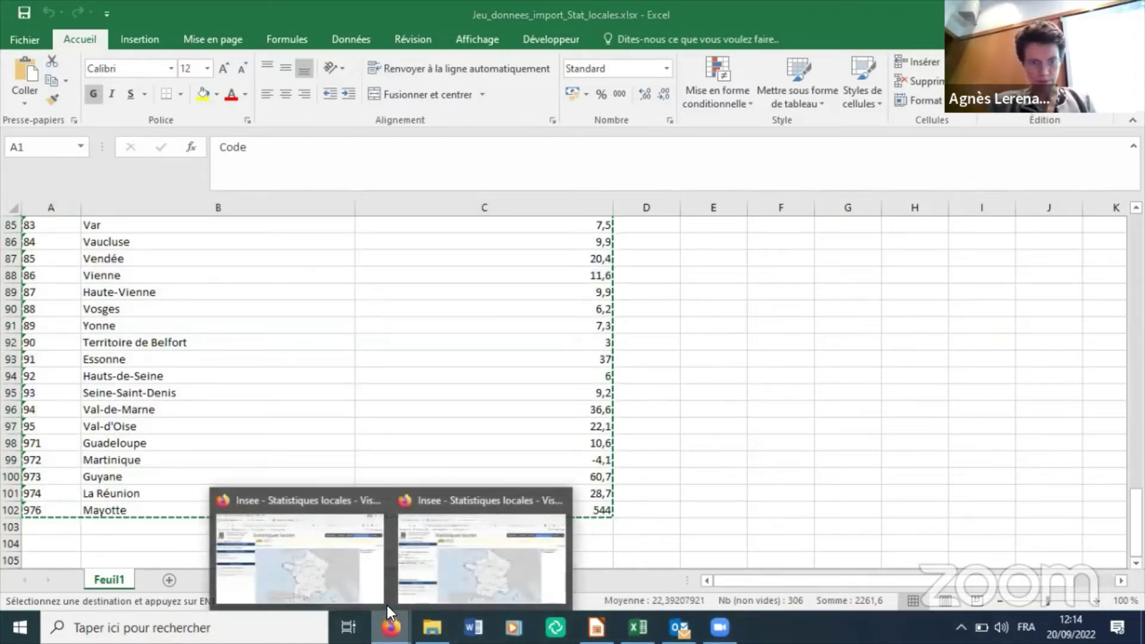
click(511, 545)
click(176, 348)
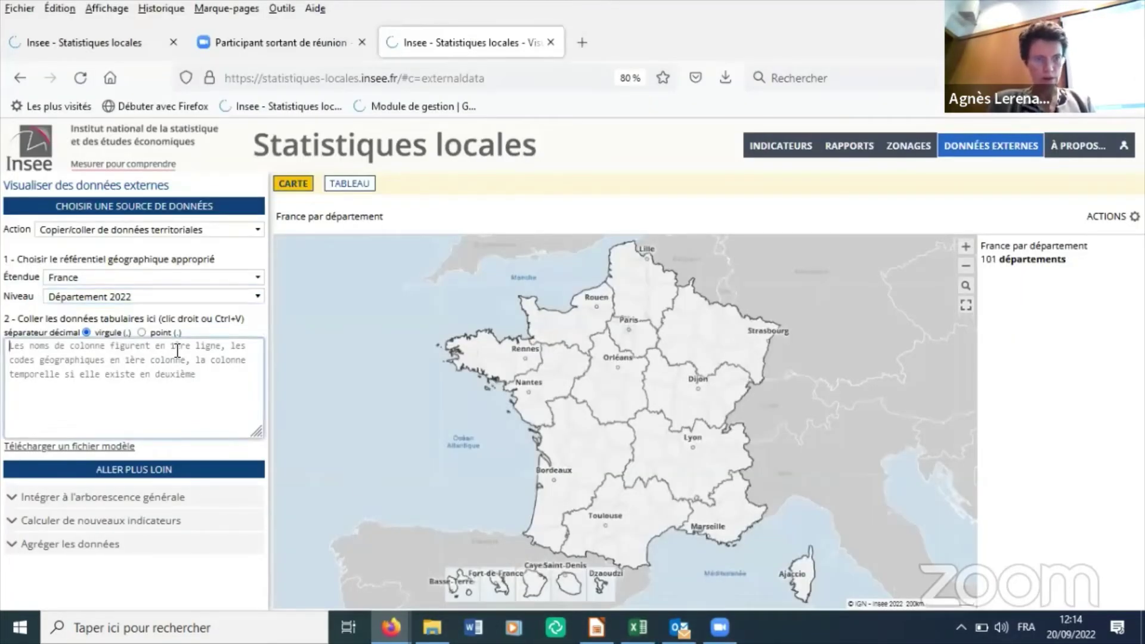
key(ctrl+v)
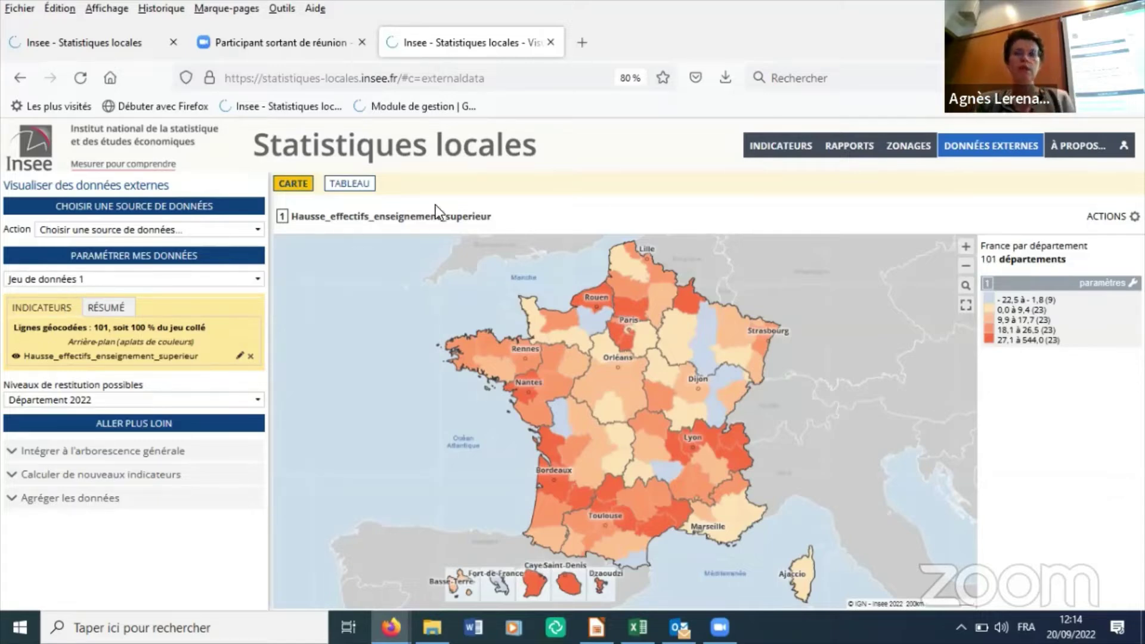
Under Indicateurs, set the level to Département 2022 and map Population municipale, 2019 with Évol. annuelle moy. de la population 2013 - 2019 (en %)
click(779, 150)
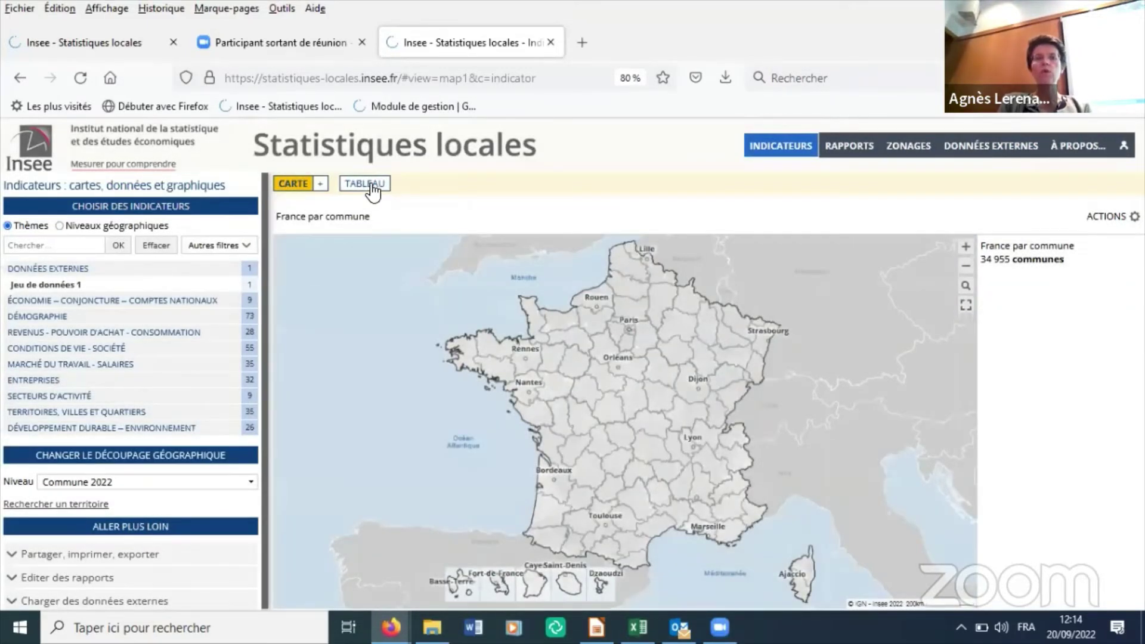
click(152, 480)
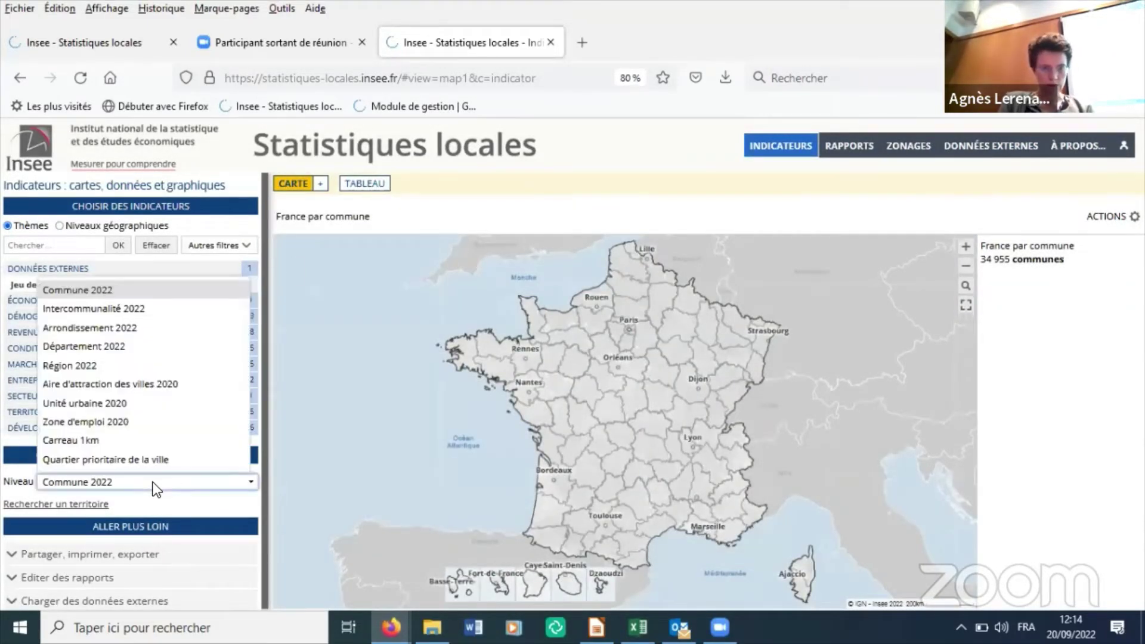
click(113, 347)
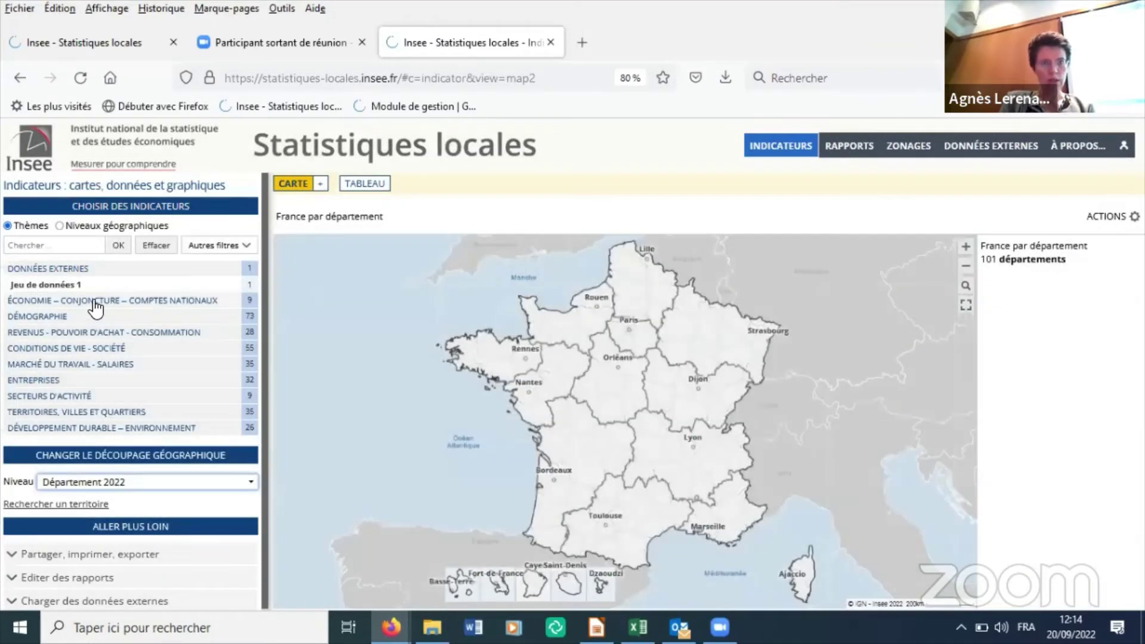
click(60, 317)
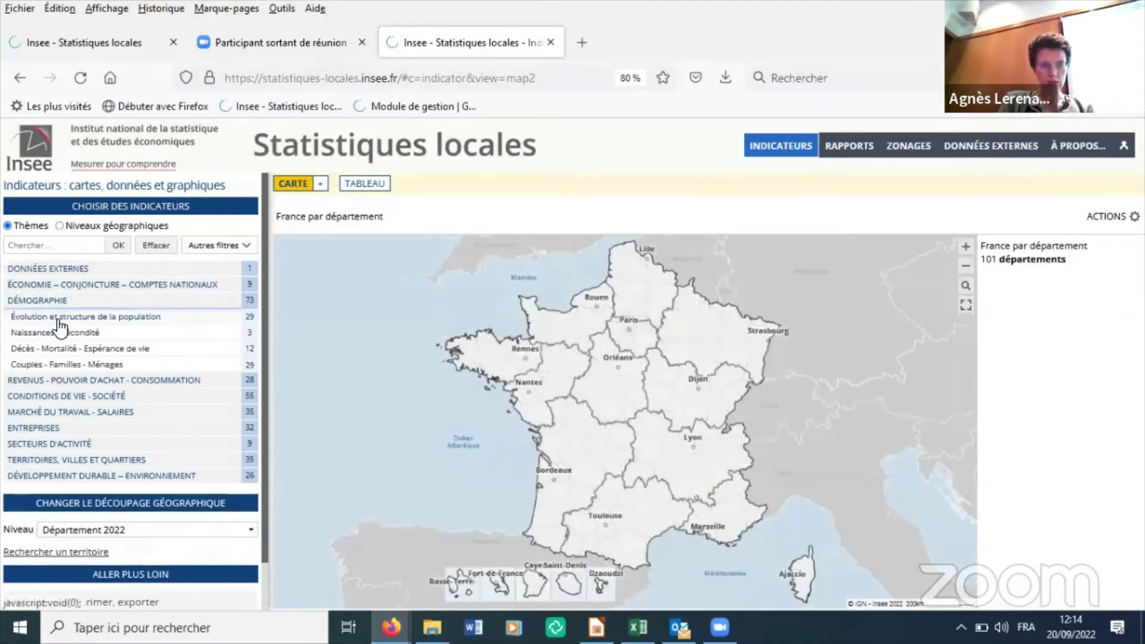
click(61, 317)
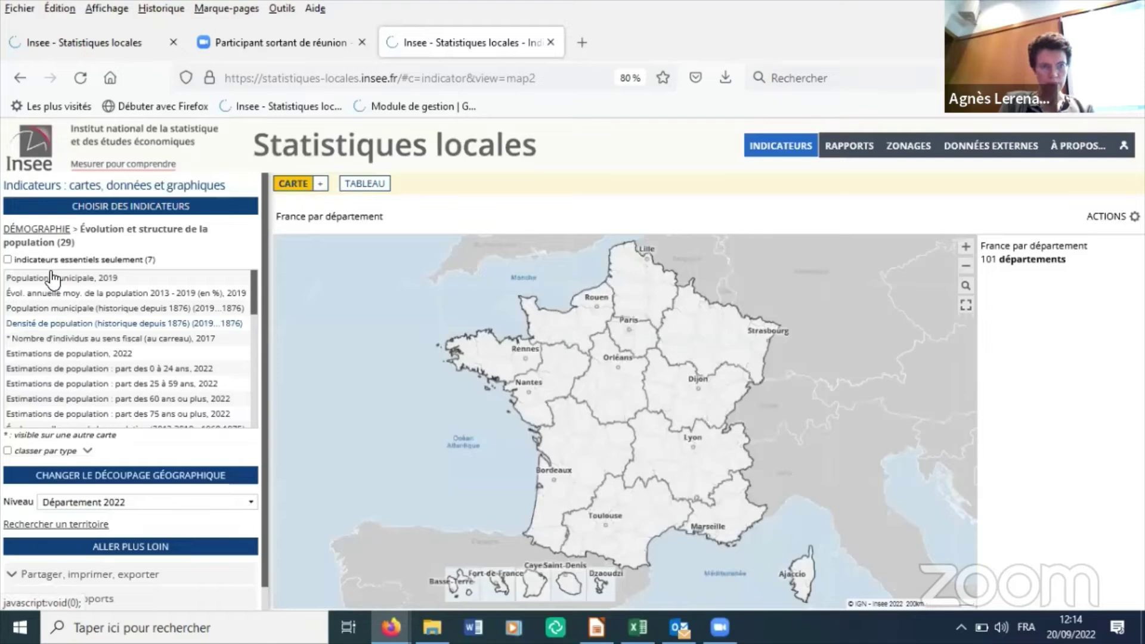
click(56, 280)
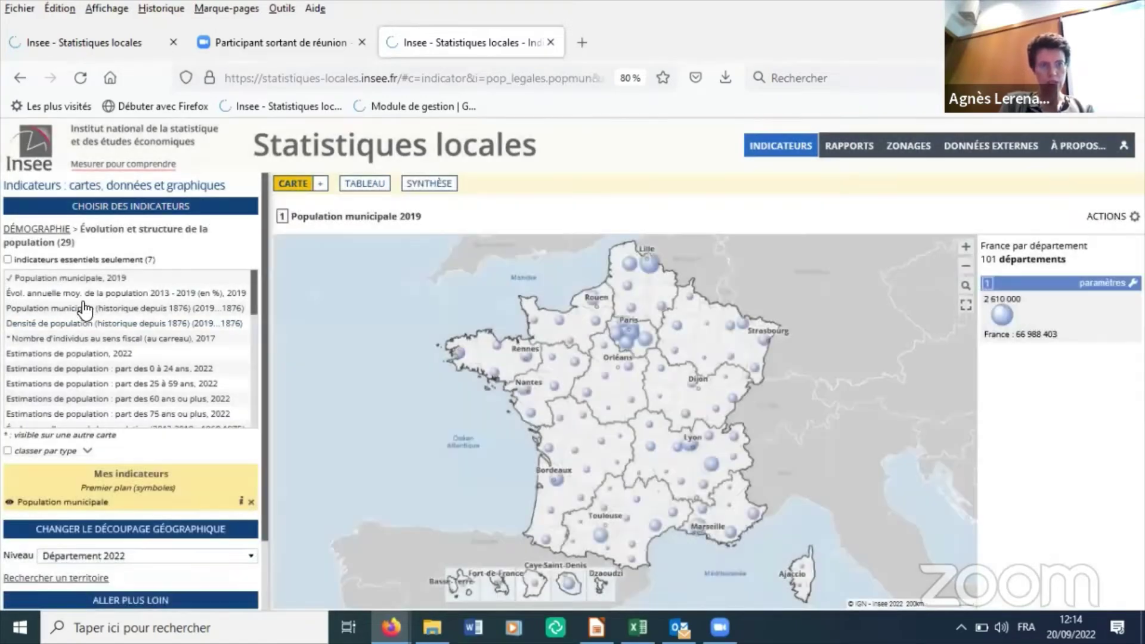
click(76, 294)
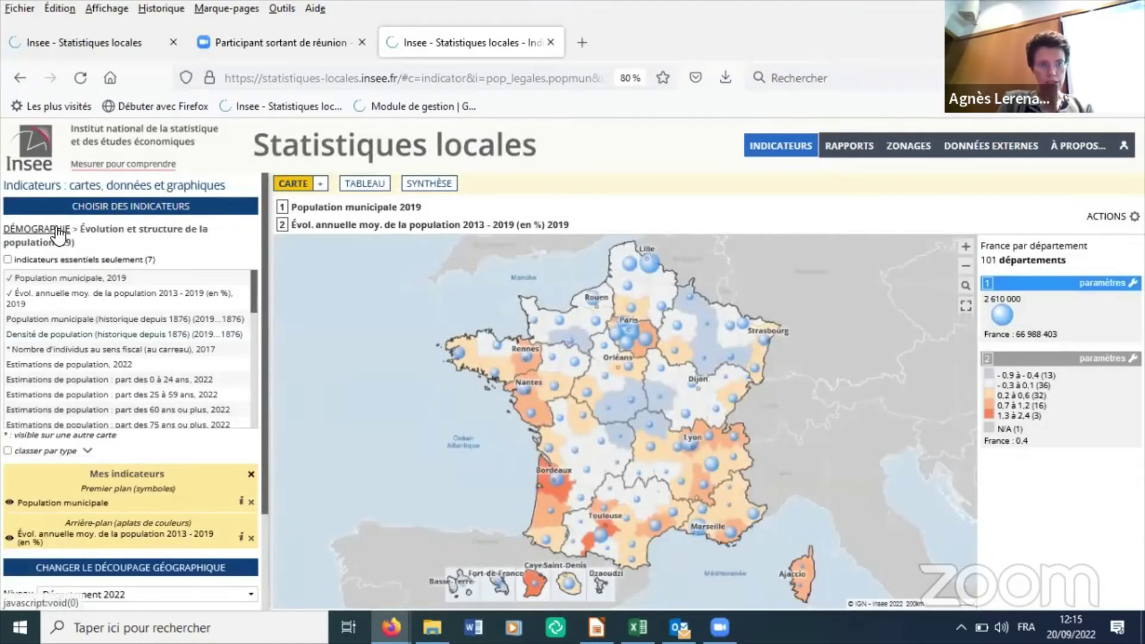
Add the imported Hausse_effectifs_enseignement_superieur indicator from Jeu de données 1 to the map and show the selected indicators as a table
click(56, 228)
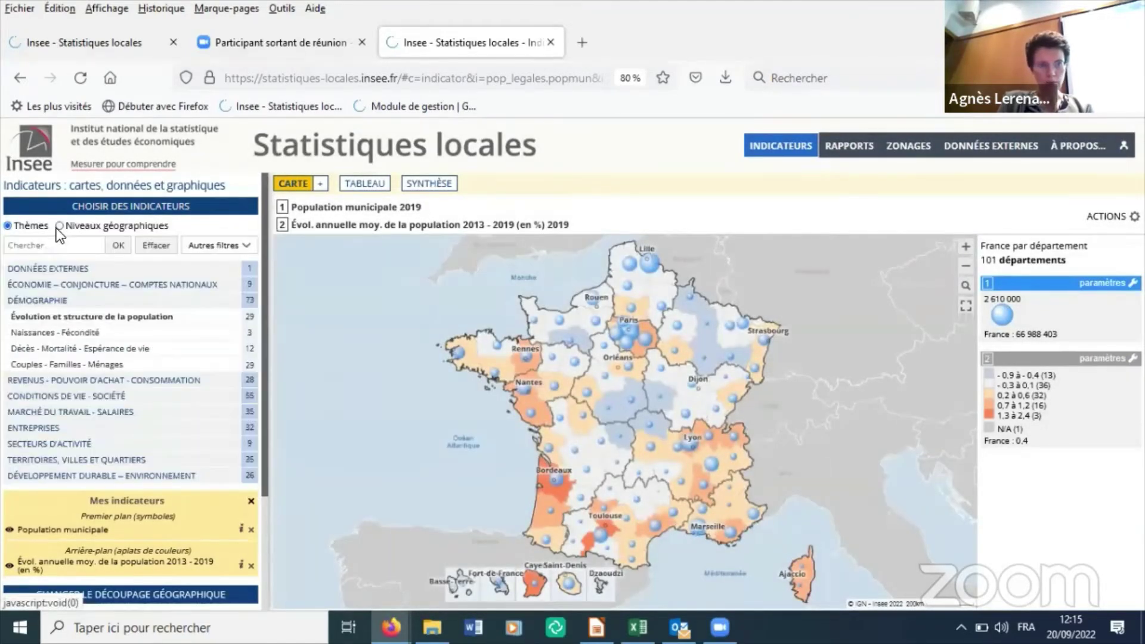
click(72, 270)
click(75, 284)
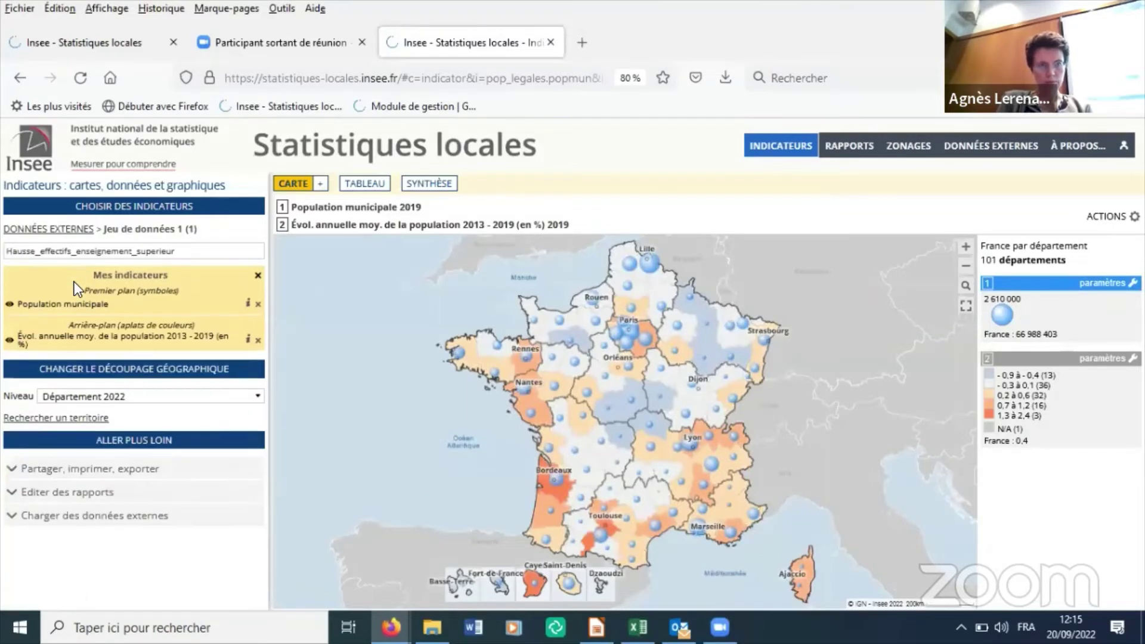
click(69, 251)
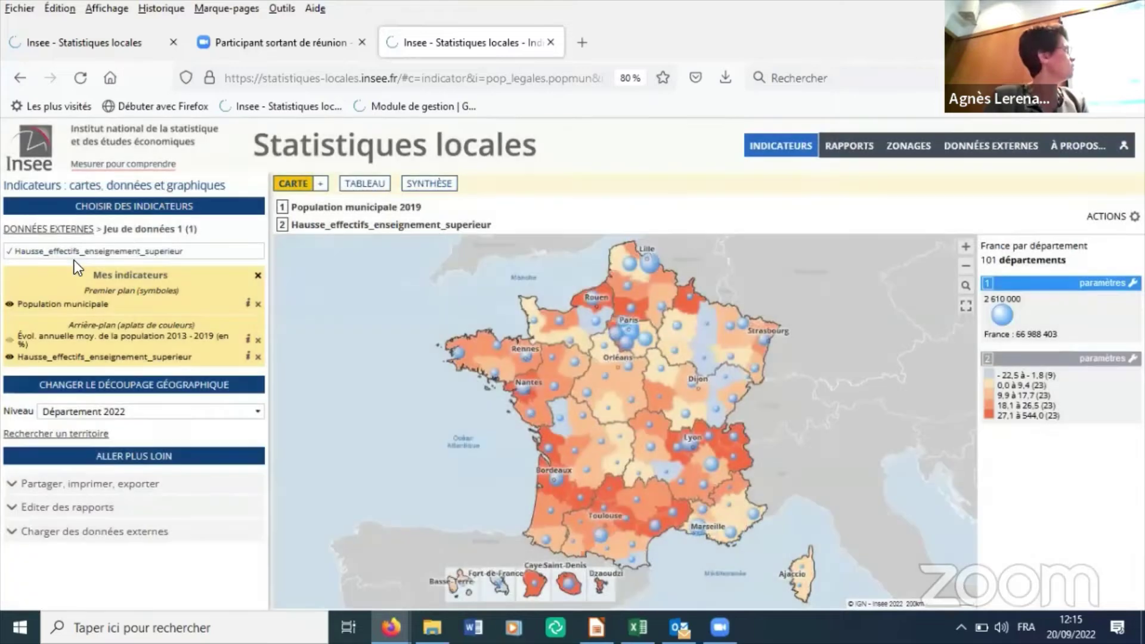
click(364, 184)
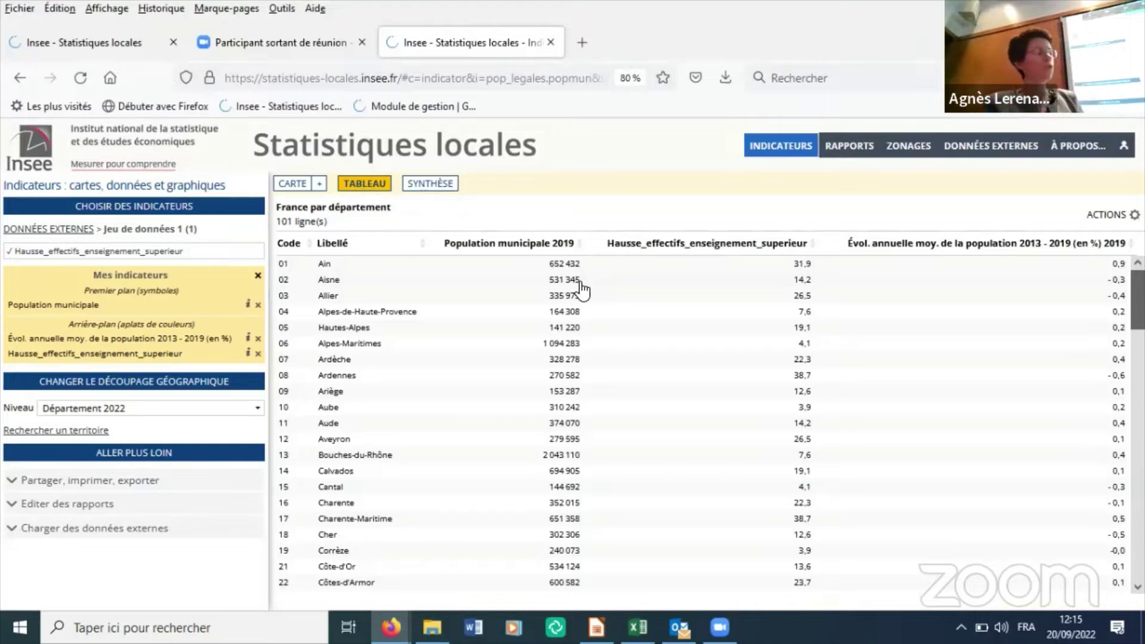
Return to the home page of the Statistiques locales site
click(1078, 145)
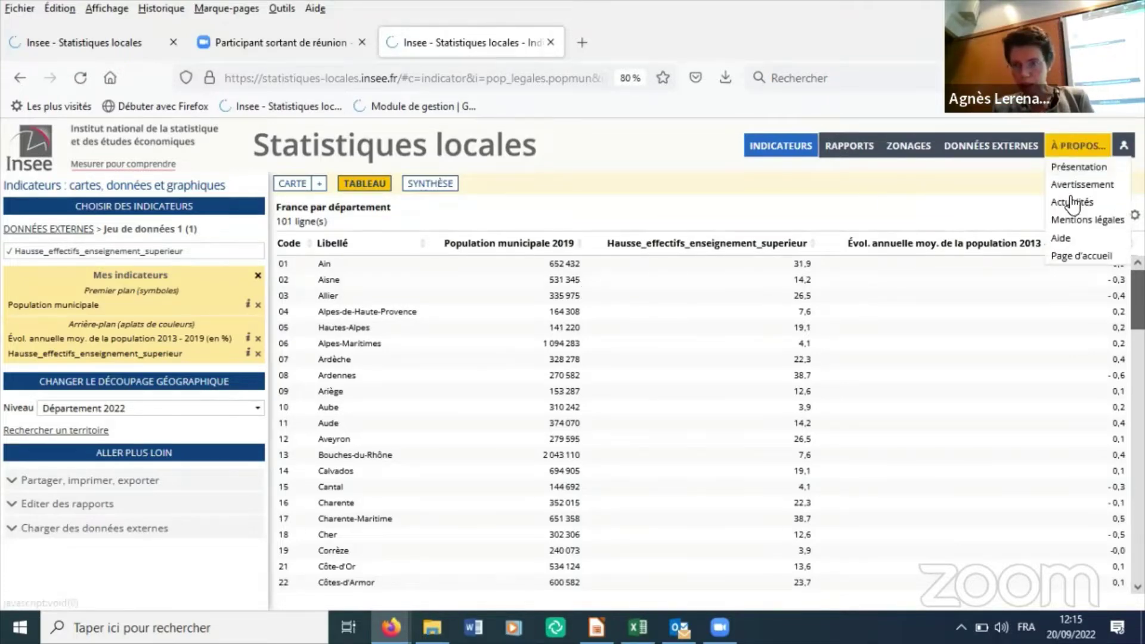
click(1065, 256)
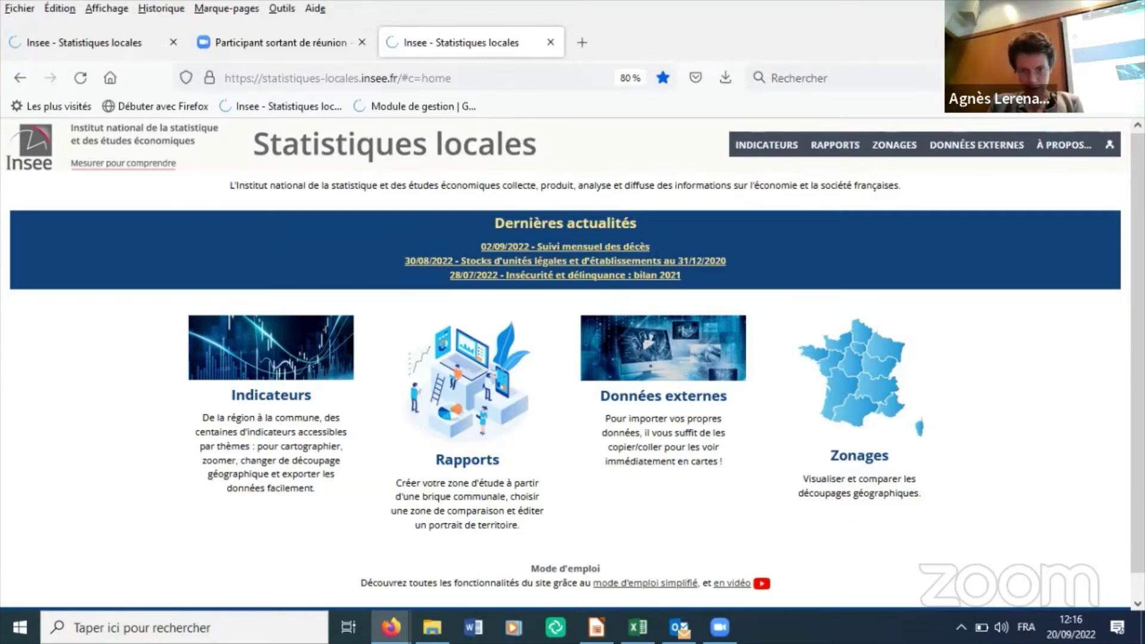
Switch to Insee_Salon_data_2022.odp in LibreOffice Impress and start the slideshow from slide 18, the first content slide of the Escape game section
click(596, 627)
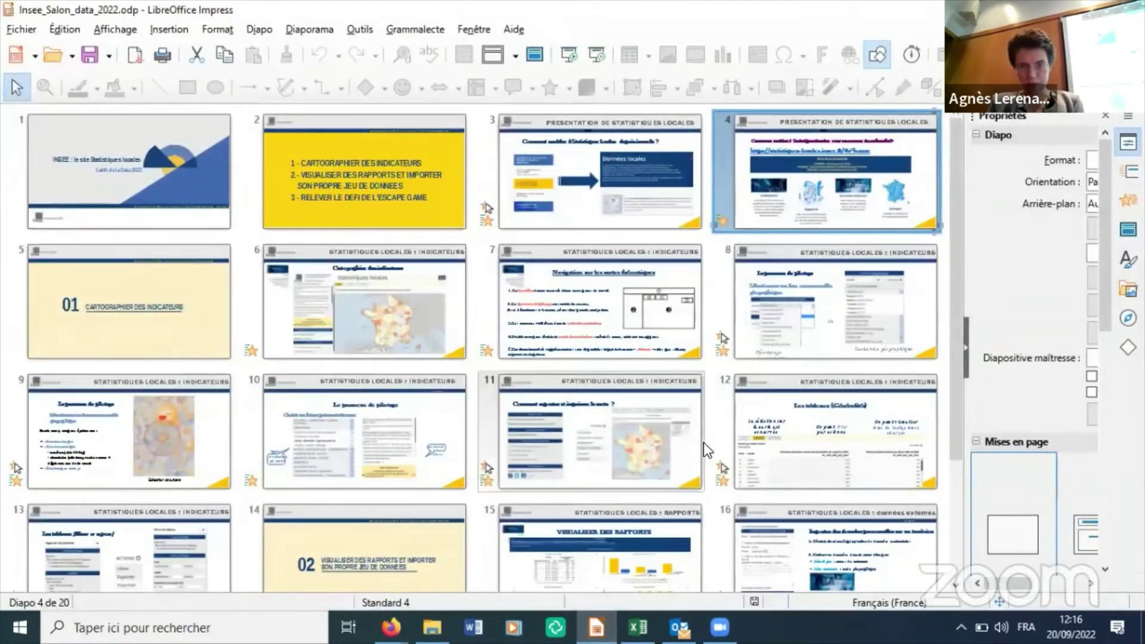
scroll(703, 442, down, 3)
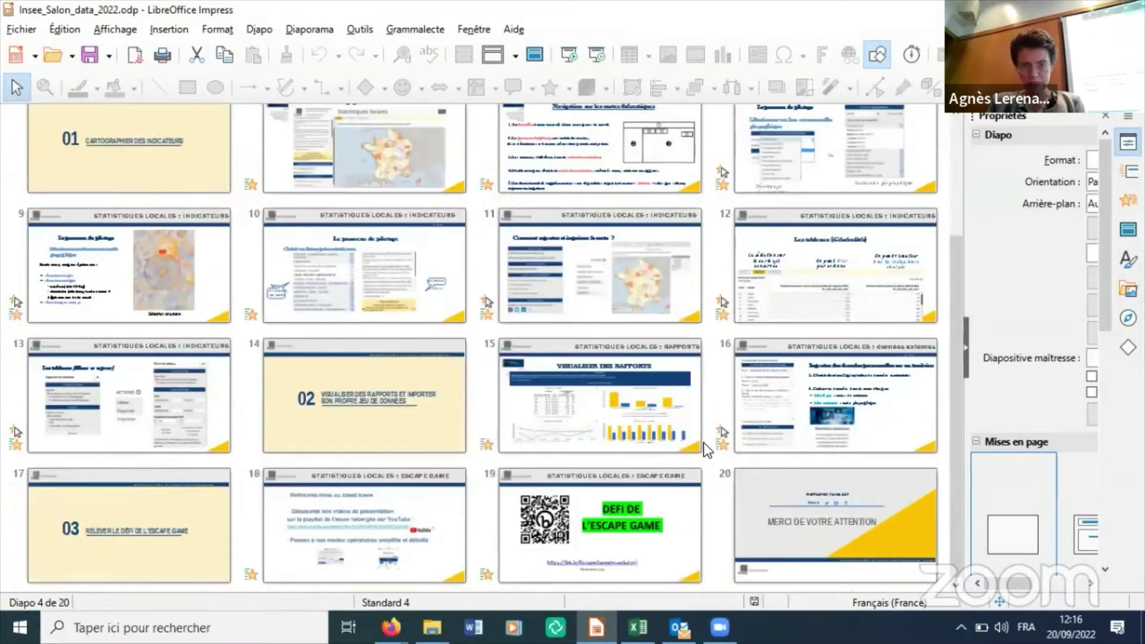
click(367, 513)
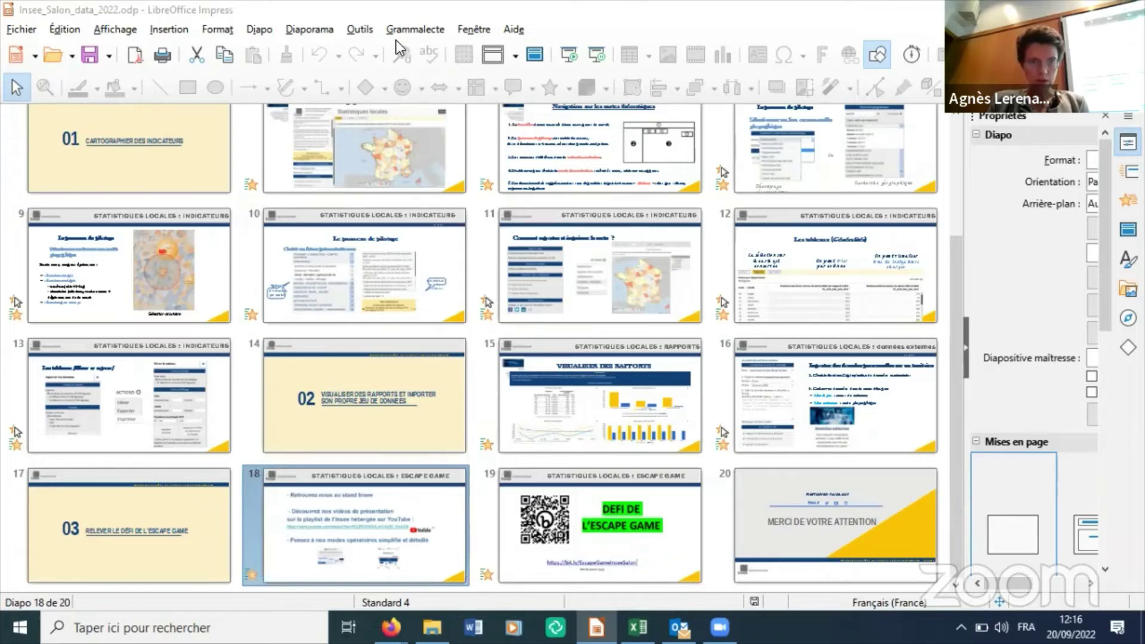
click(322, 32)
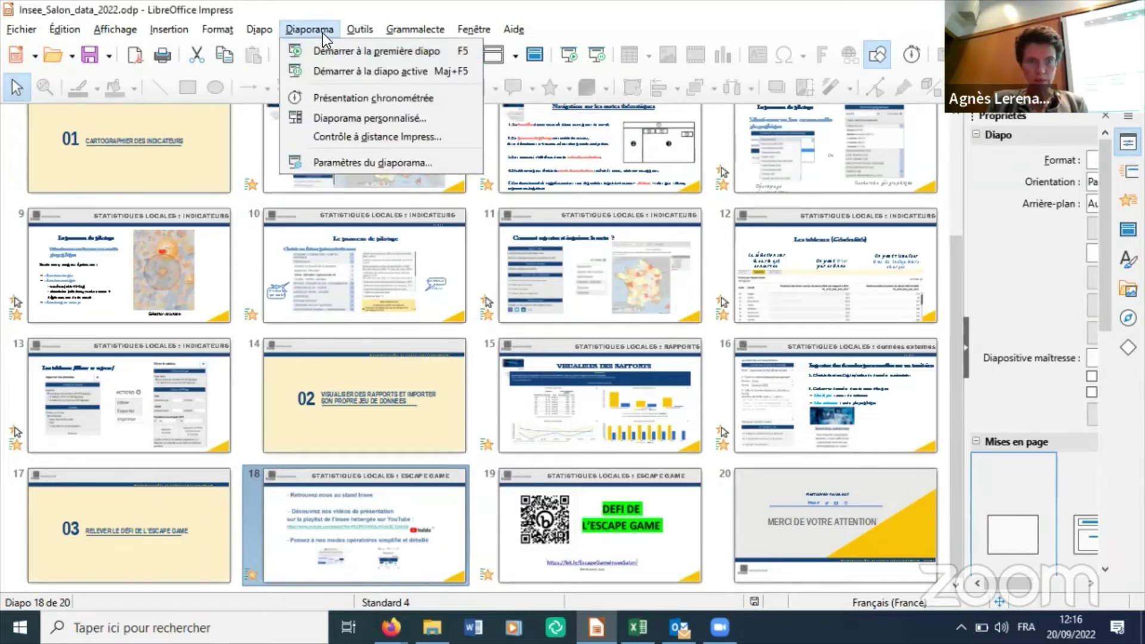
click(323, 33)
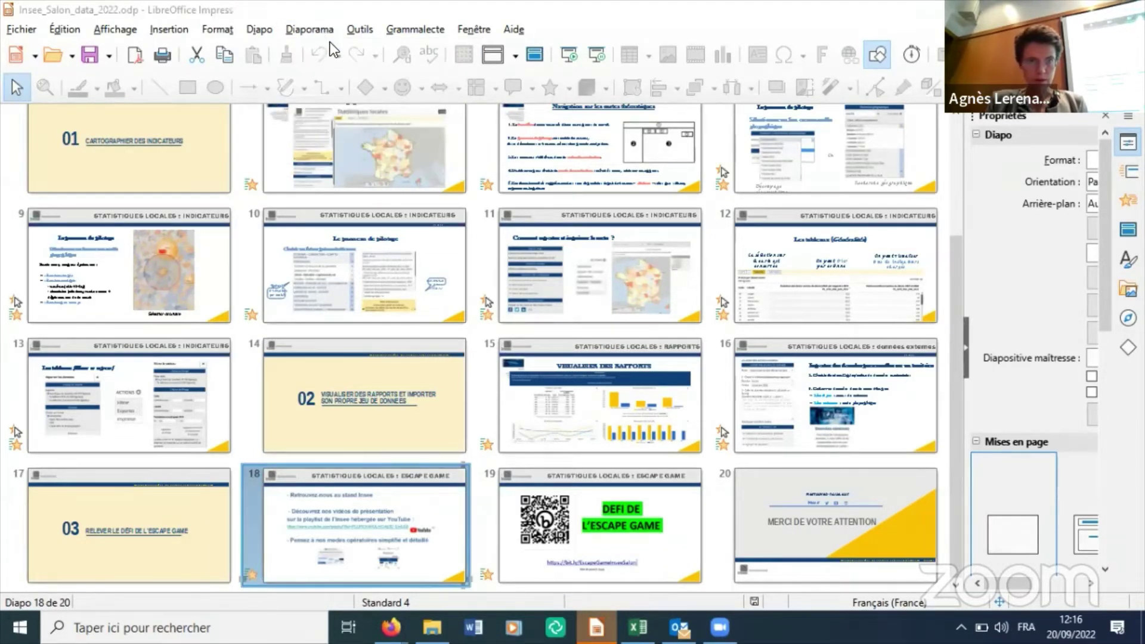
click(310, 31)
click(329, 65)
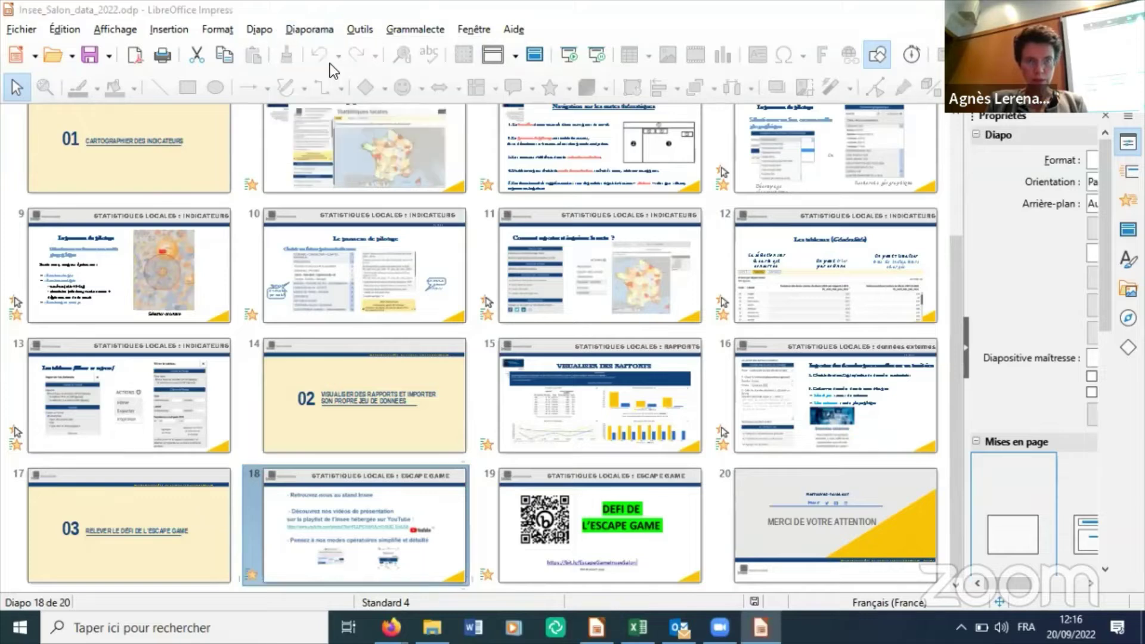